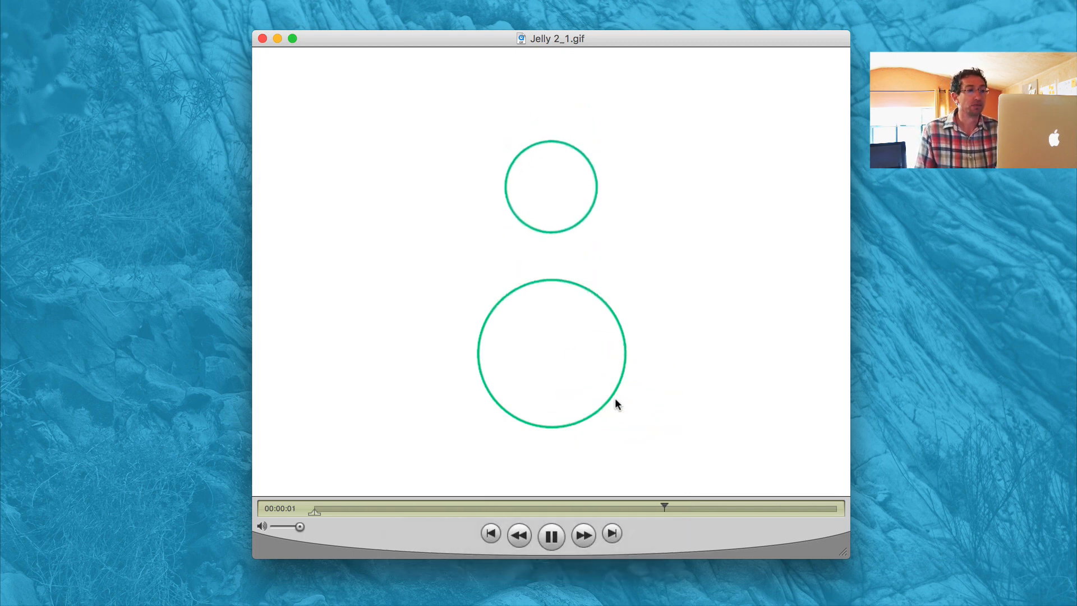
Step: Pause the Jelly 2_1.gif reference animation and scrub through how the two outlined circles merge and separate
key("space")
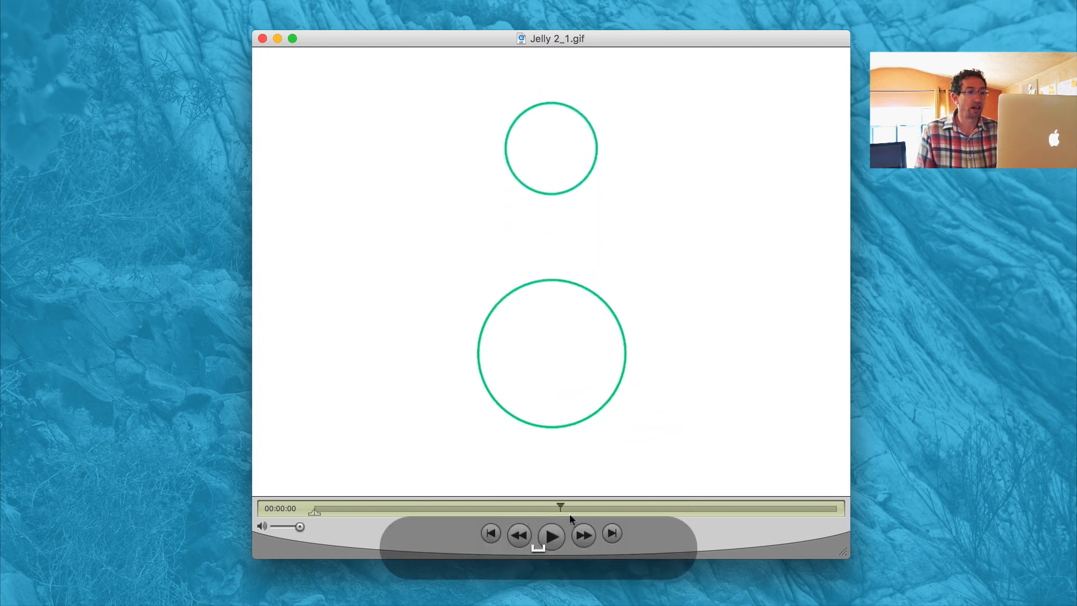
left_click_drag(545, 508, 479, 507)
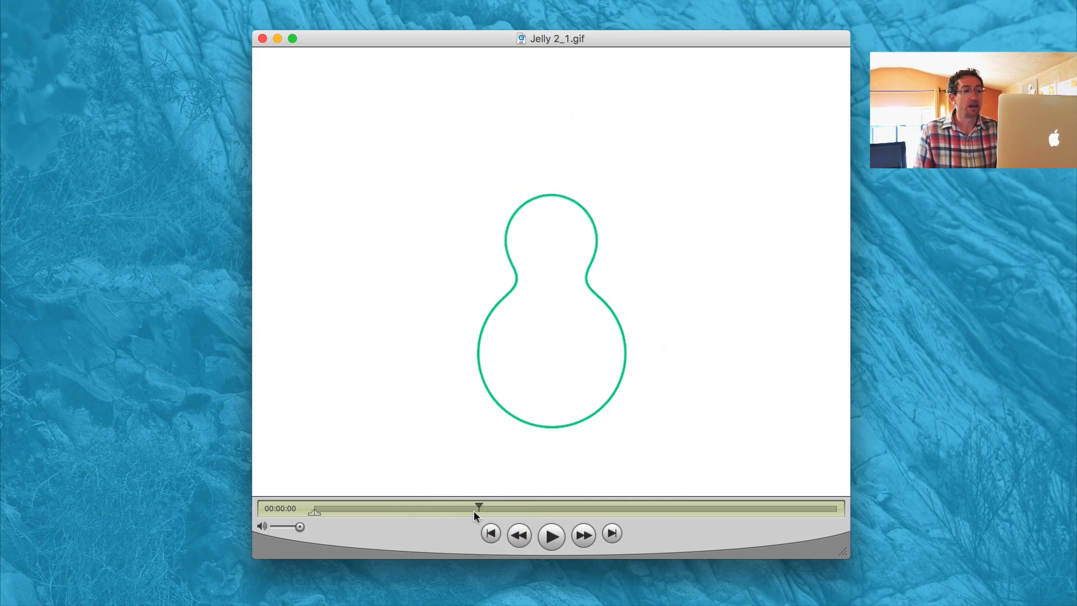
left_click_drag(492, 506, 547, 509)
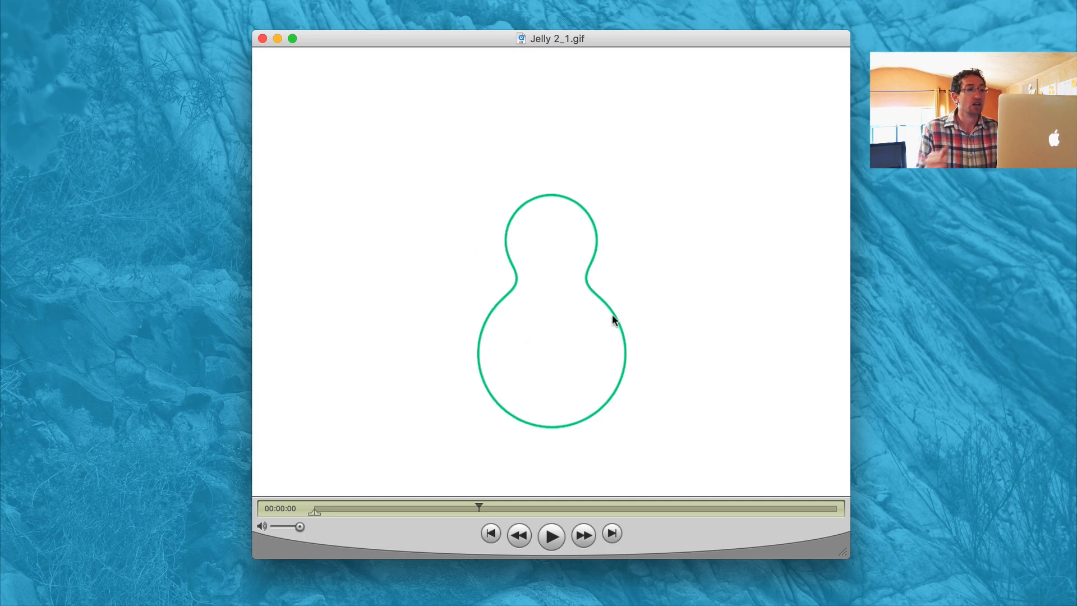
Step: Switch to After Effects and create an 800 x 600 px composition at 60 fps, 348 frames long, with a white background
key("super+Tab")
key("super+Tab")
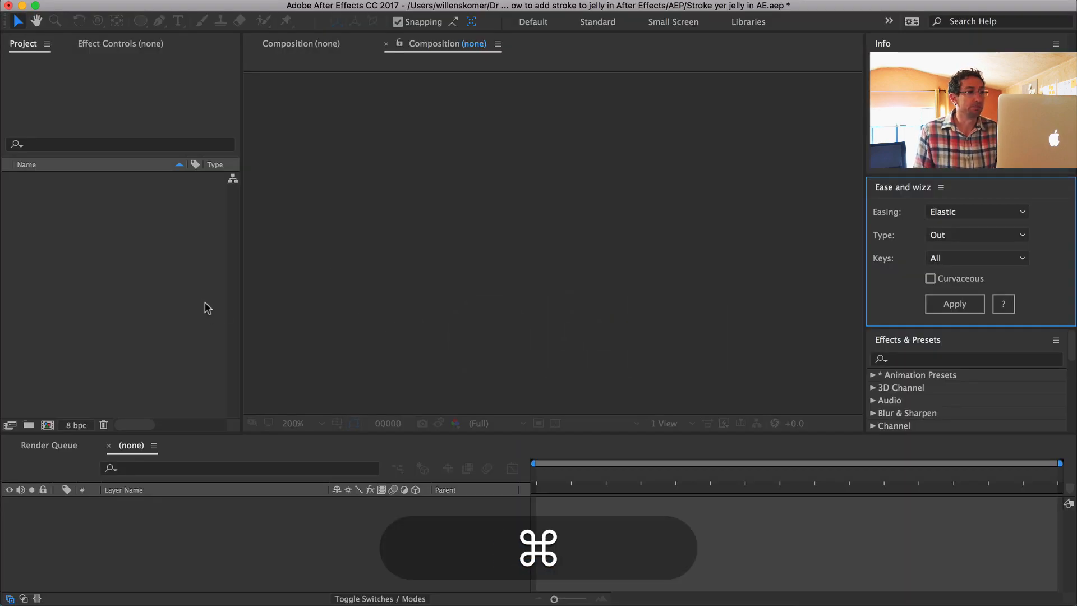
left_click(106, 271)
key("super+n")
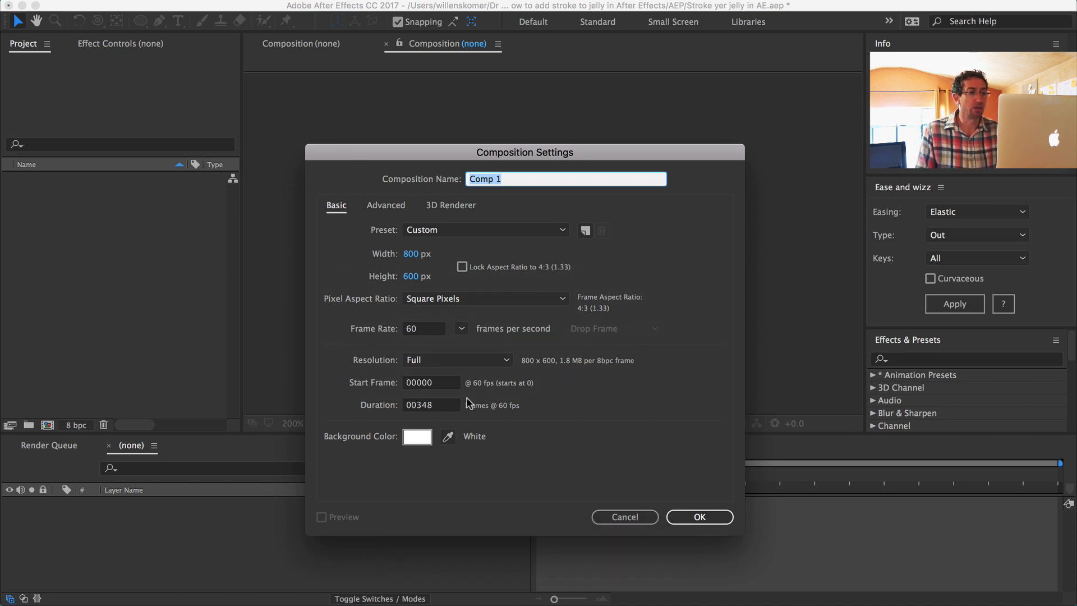
left_click(427, 443)
key("Return")
key("Return")
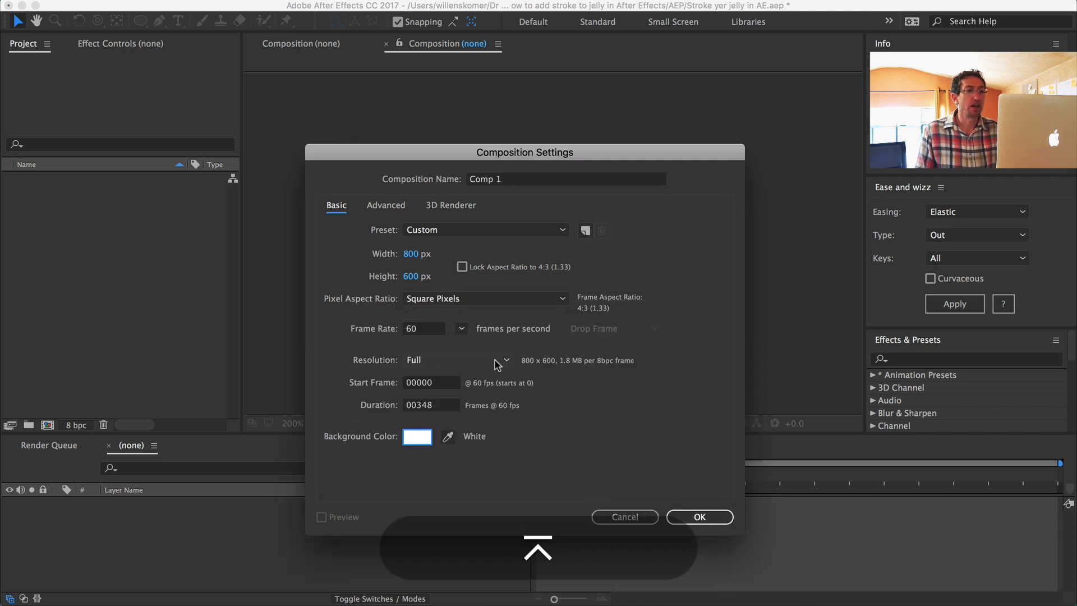
key("shift+slash")
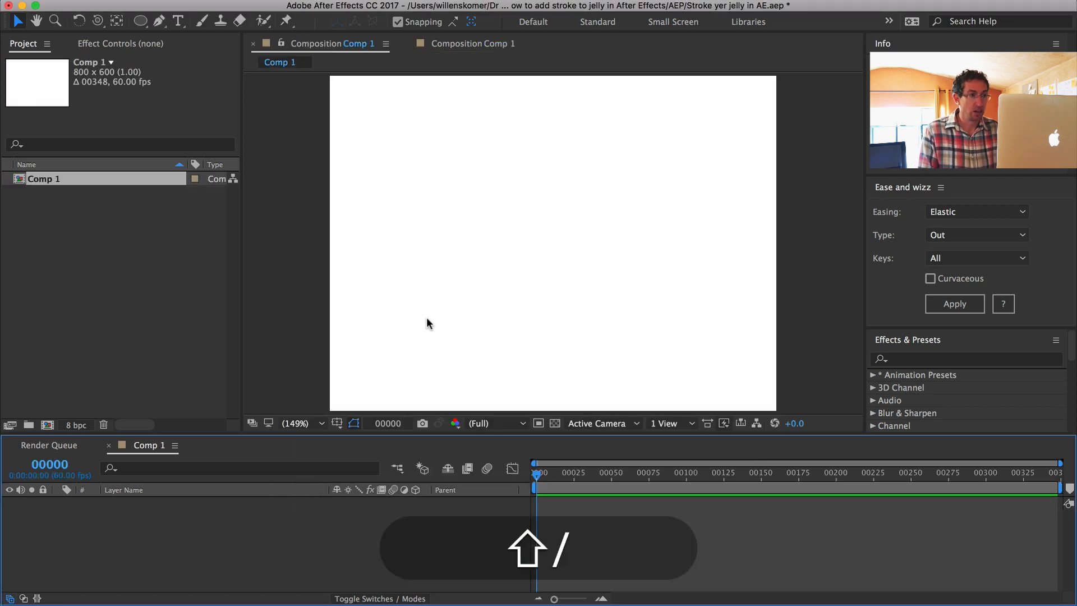
Step: Draw a red circle without a stroke in the lower part of the composition and move its anchor point to the circle's centre
left_click(140, 20)
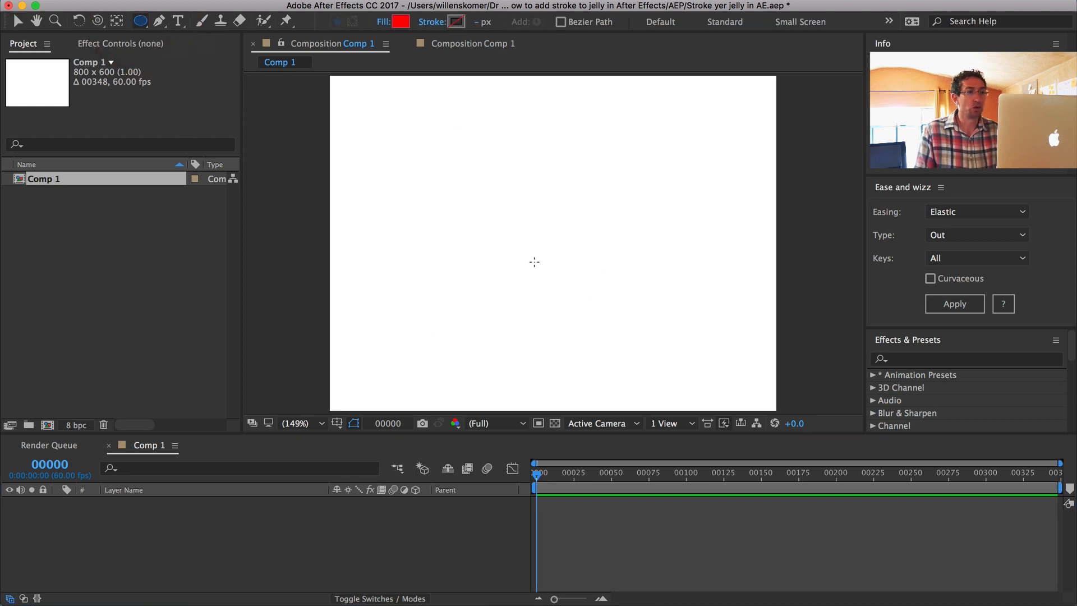
left_click_drag(534, 262, 651, 378)
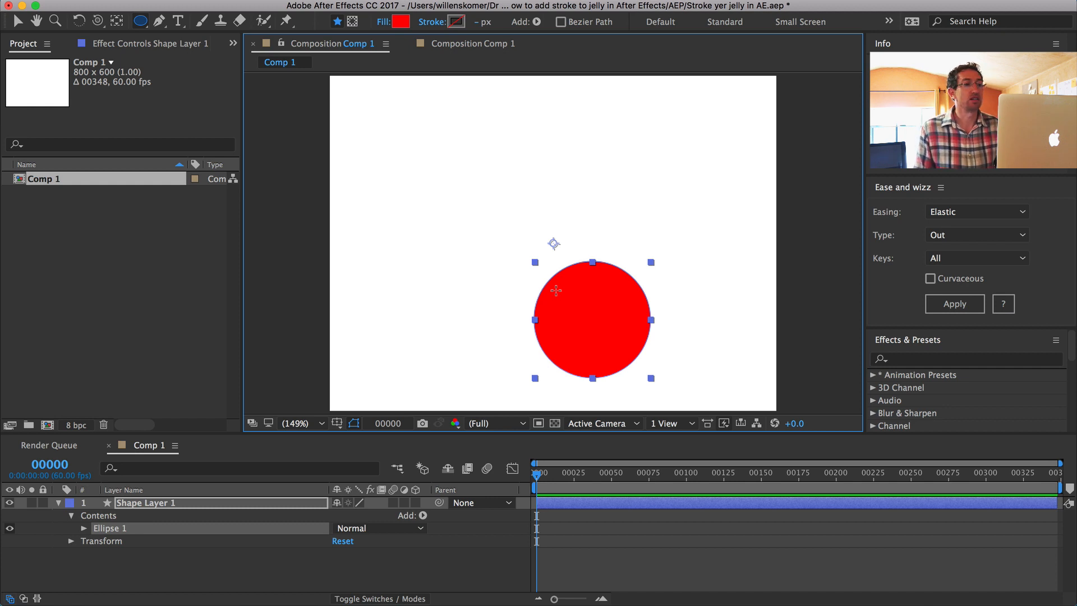
key("y")
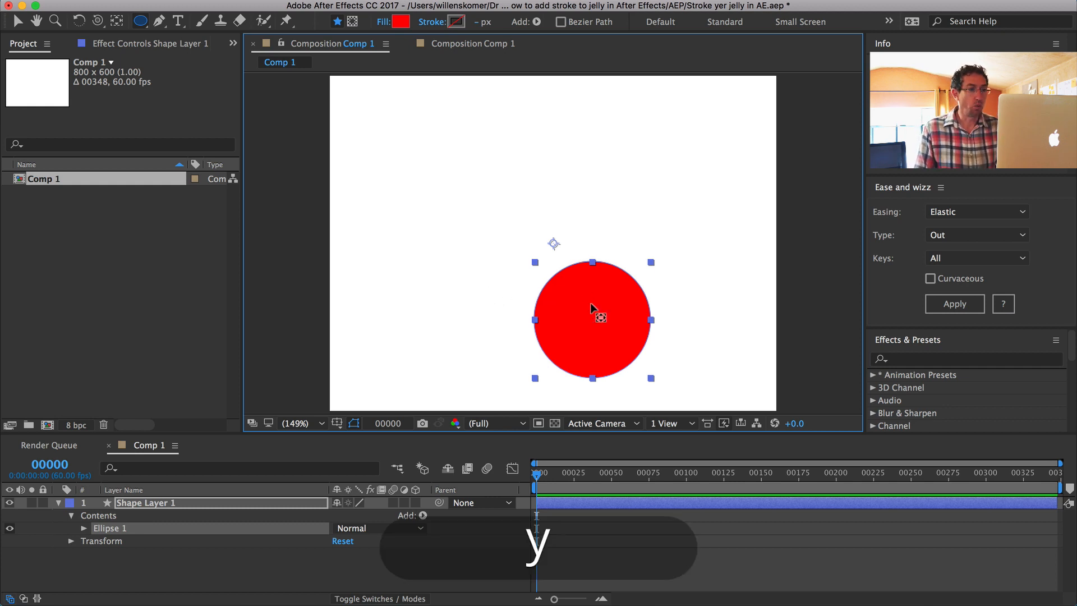
left_click(474, 271)
left_click(592, 306)
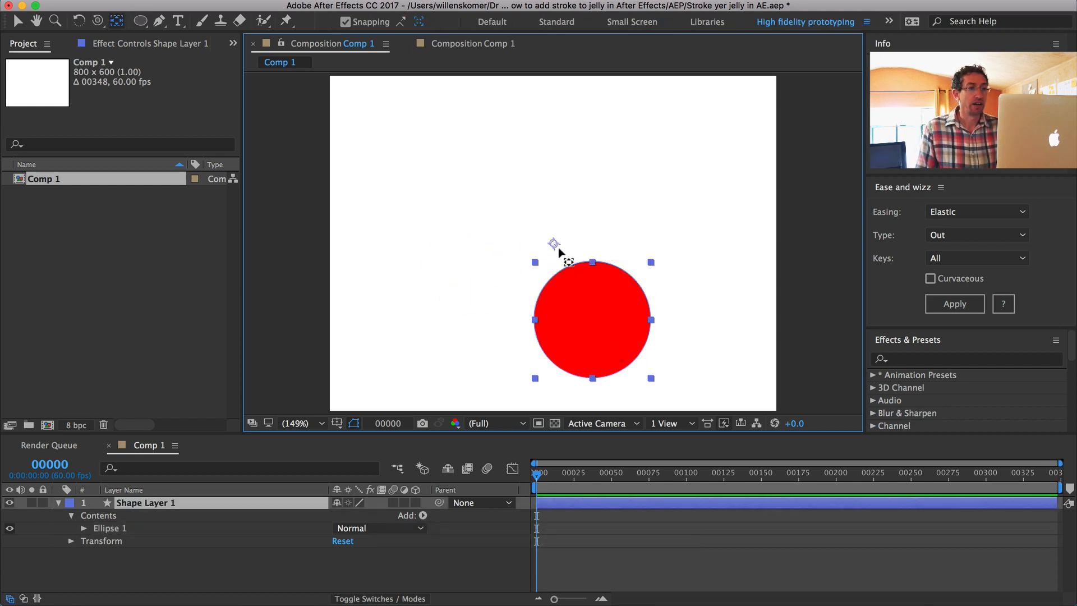
left_click_drag(553, 243, 592, 319)
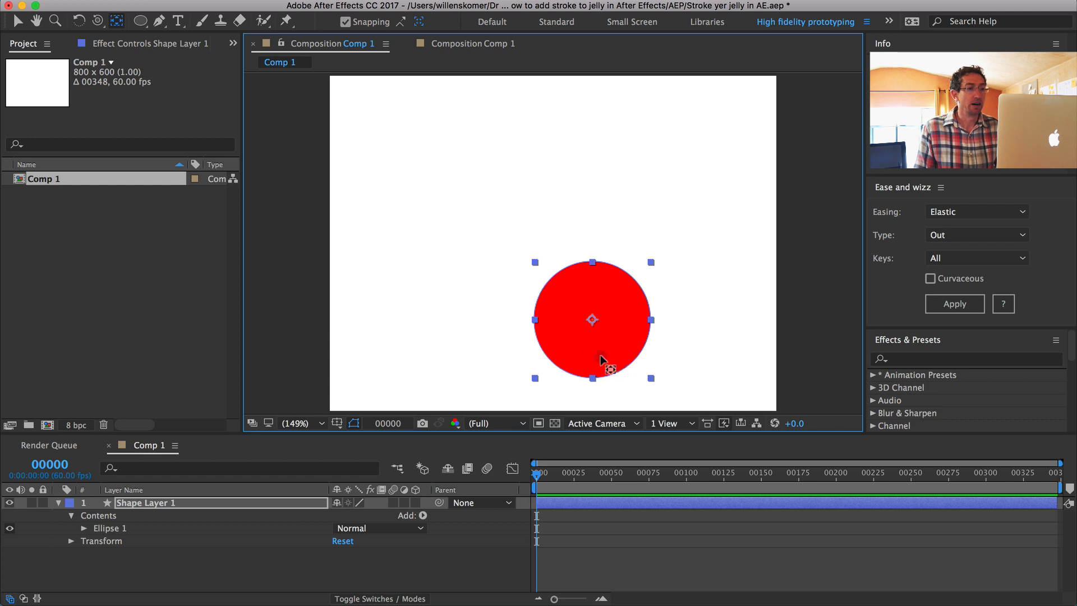
Step: Move the red circle toward the middle and align it to the composition's horizontal centre
left_click(524, 337)
key("v")
left_click_drag(601, 354, 572, 342)
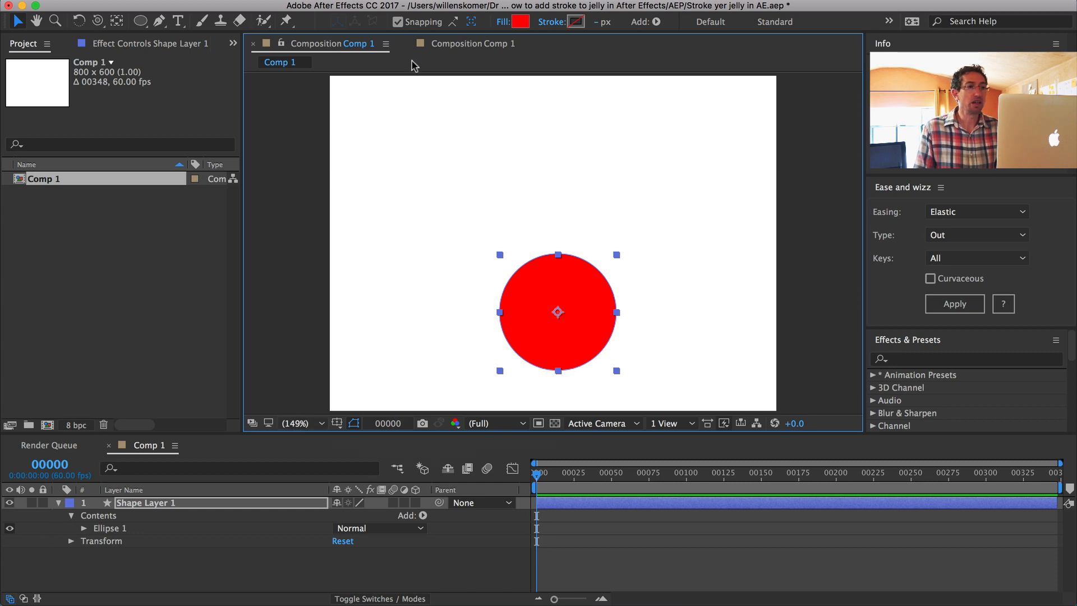
left_click(474, 7)
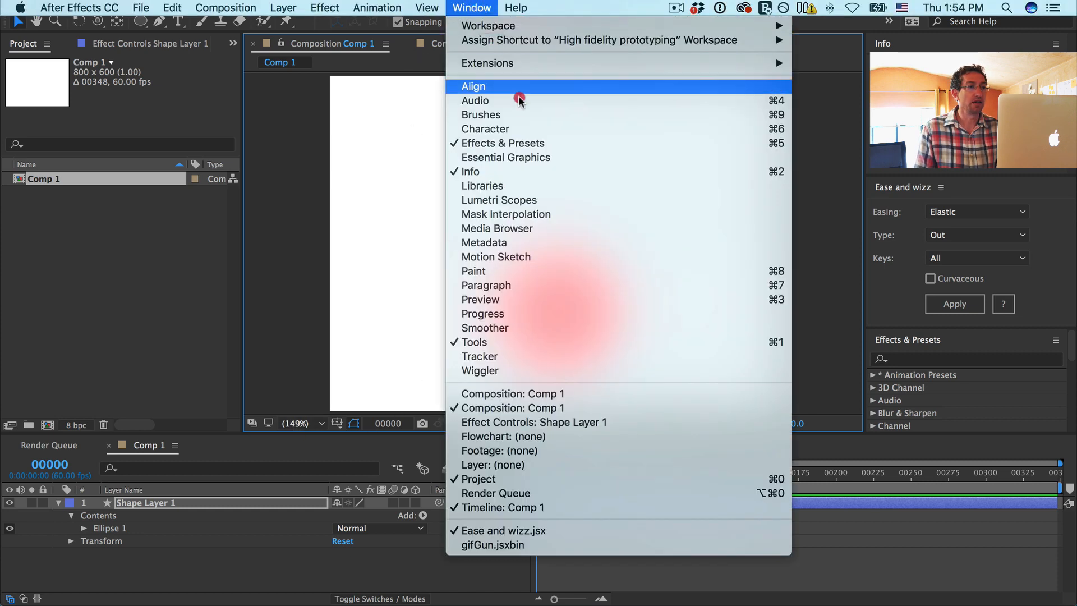
left_click(517, 91)
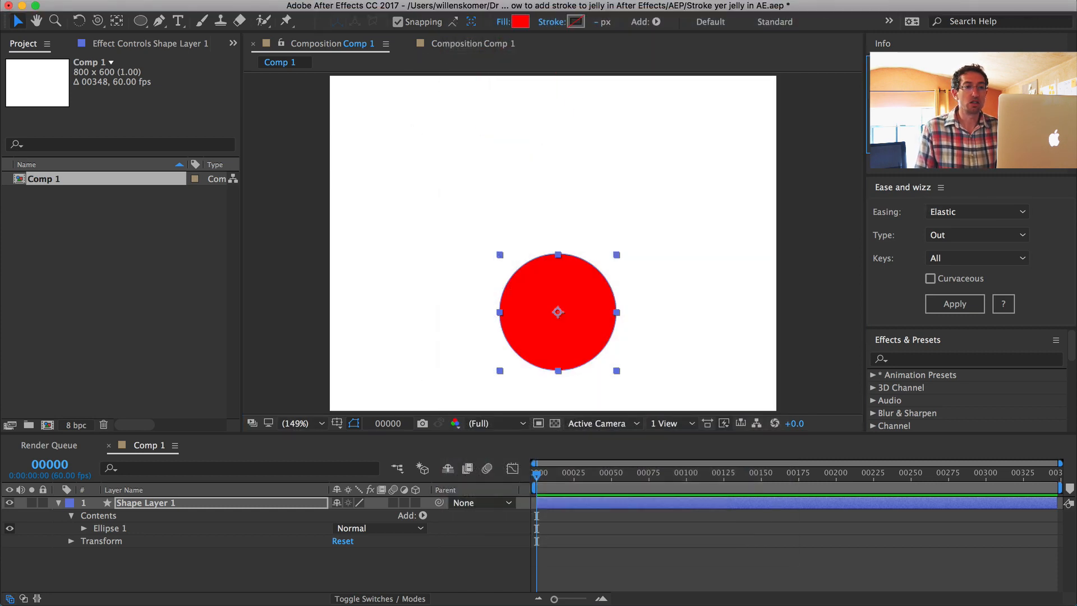
left_click(907, 104)
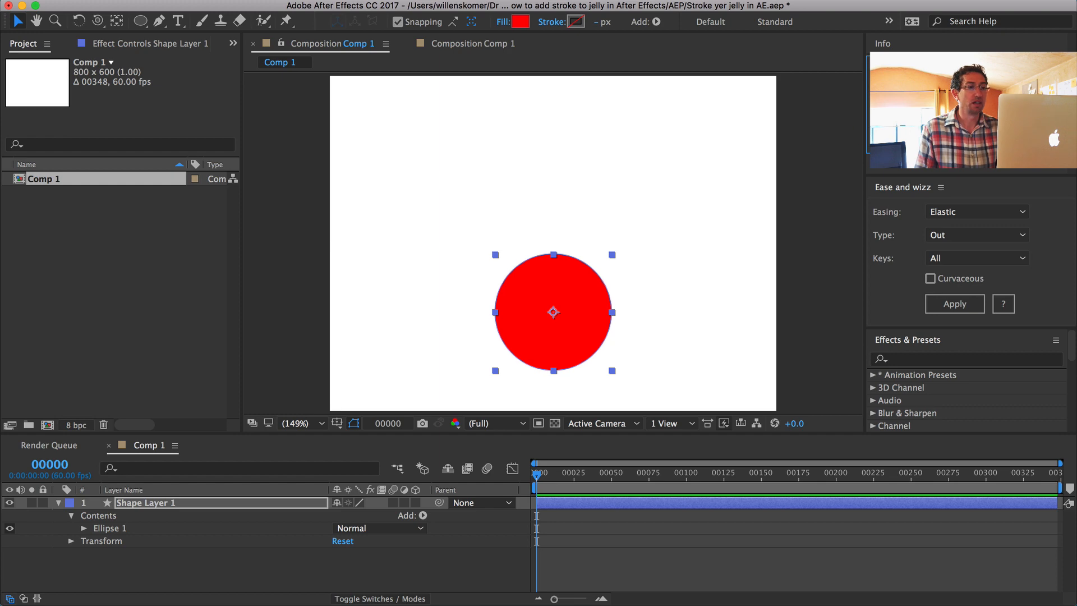
left_click(449, 170)
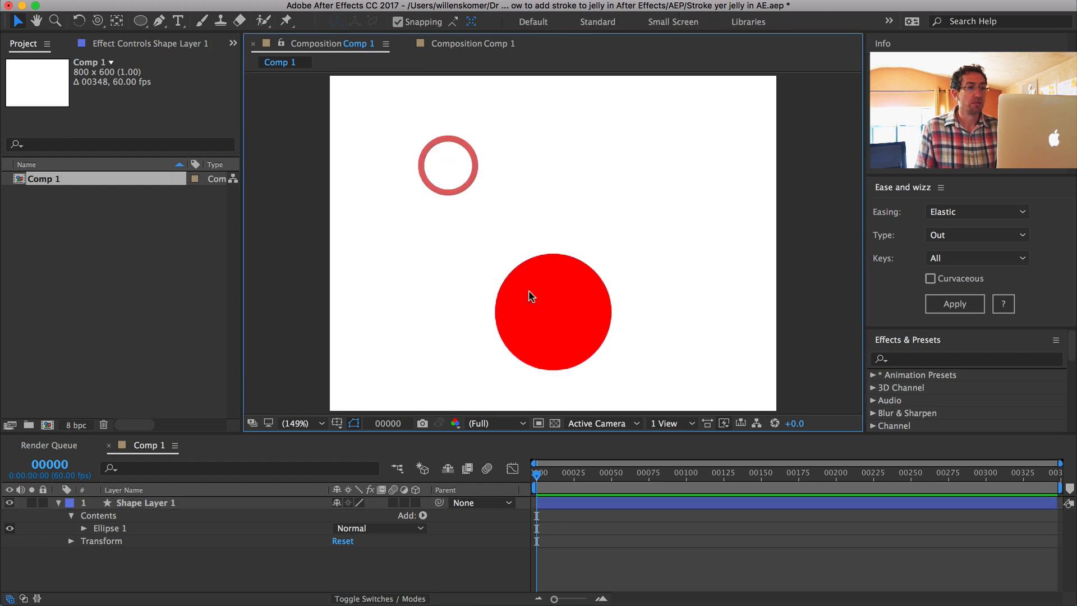
Step: Try enlarging the circle proportionally around its centred anchor point, and undo the scaling
left_click(599, 308)
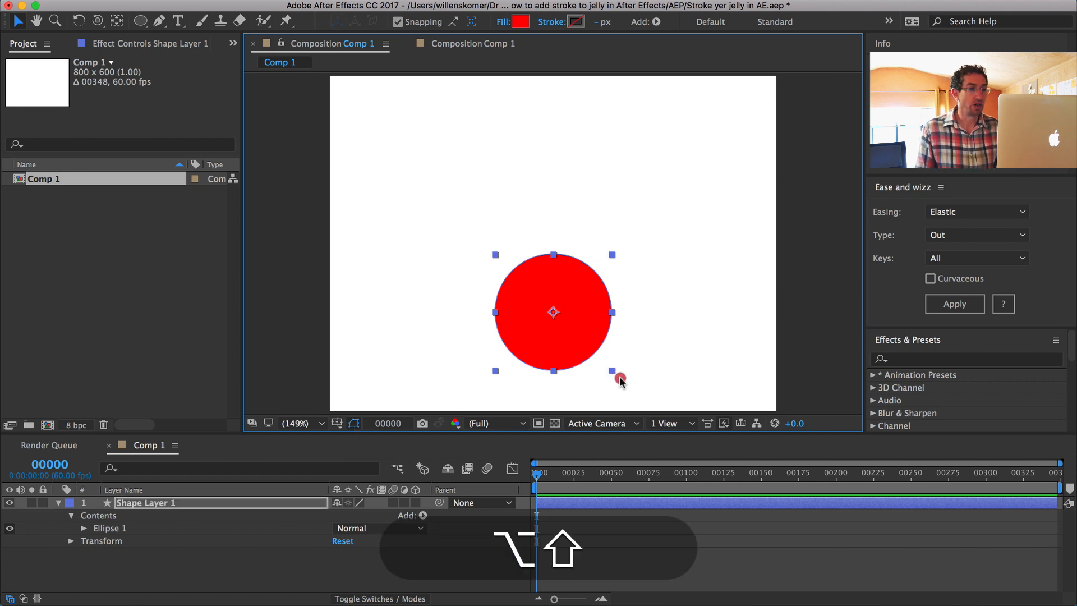
left_click_drag(615, 375, 628, 391)
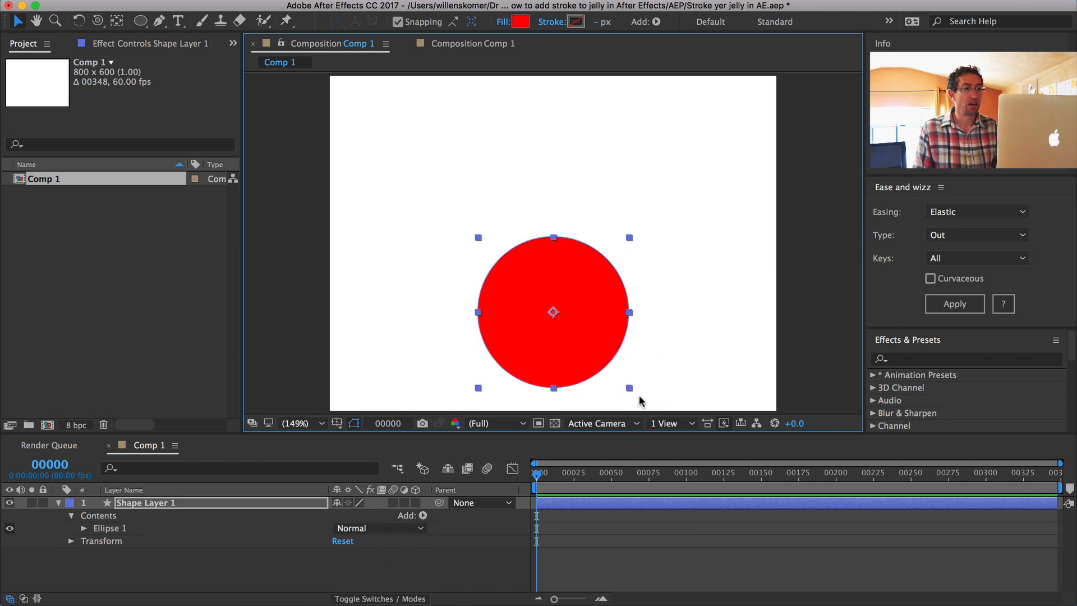
key("super+z")
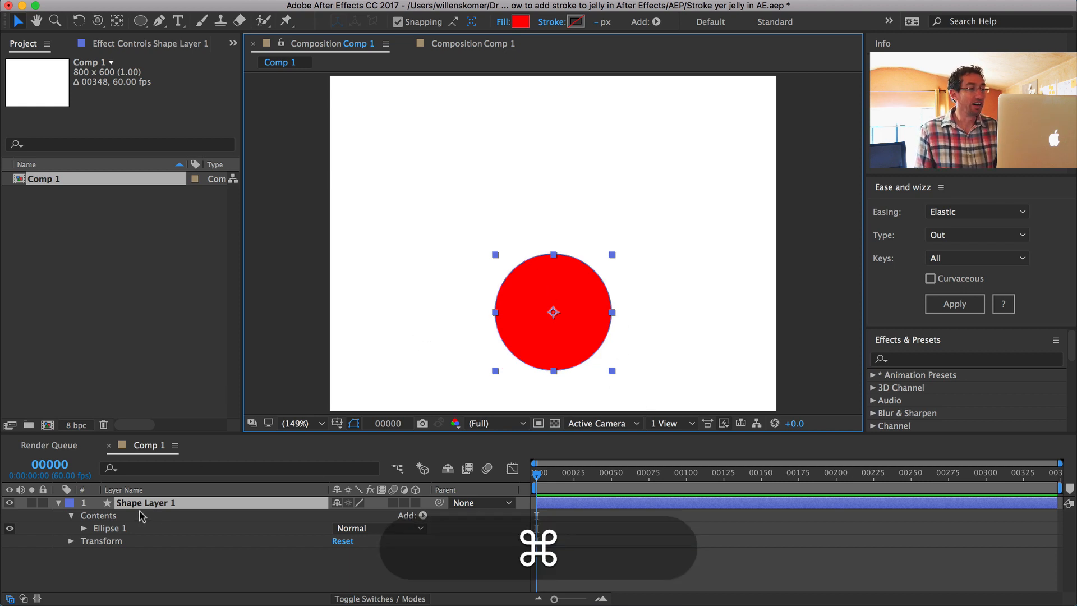
Step: Duplicate the circle layer, place the copy directly above the original, and scale it to about half size
key("super+d")
left_click_drag(527, 349, 534, 204)
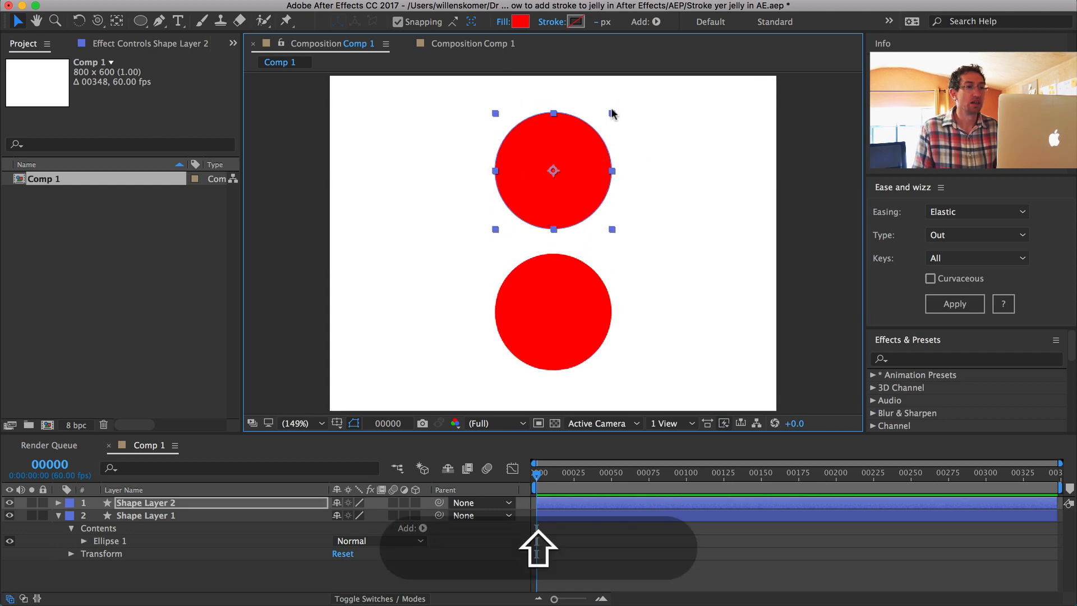
left_click_drag(611, 113, 583, 143)
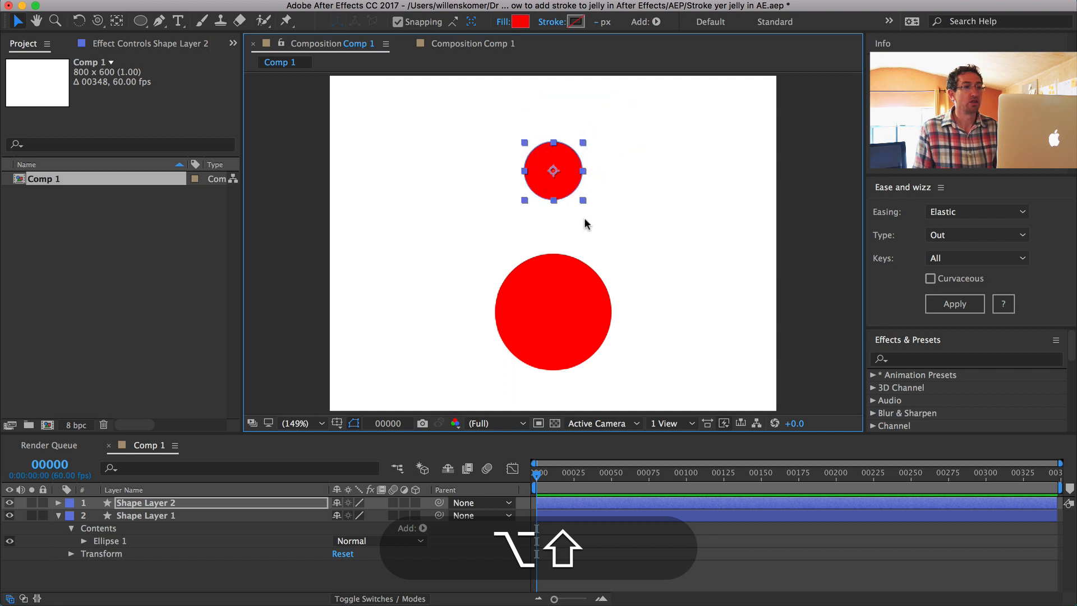
left_click(563, 187)
left_click(644, 333)
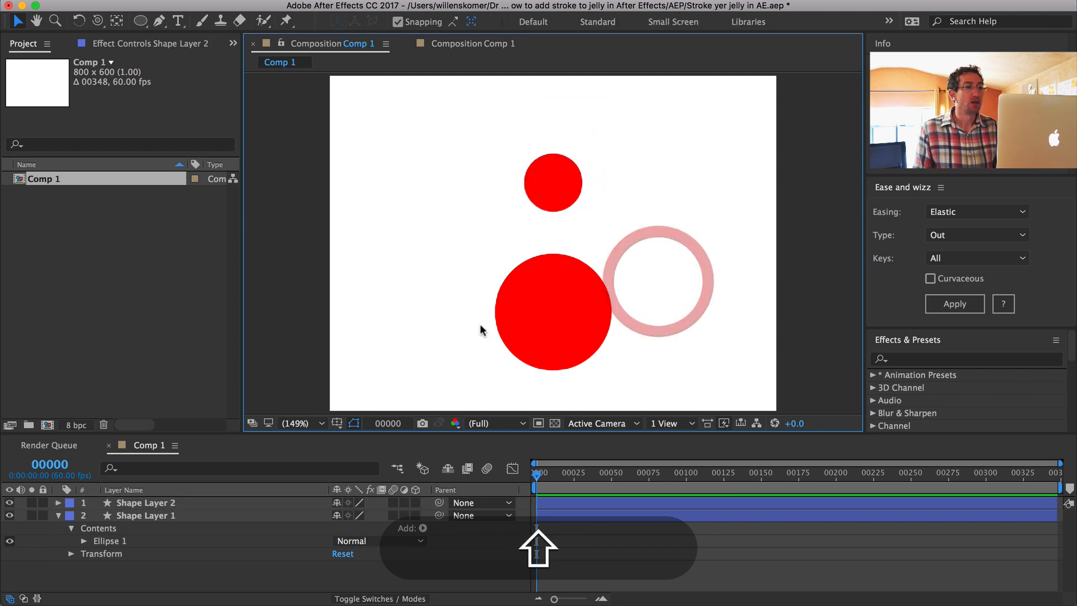
Step: Add a Position keyframe to the small circle's layer, Shape Layer 2, at frame 0
right_click(39, 582)
left_click(37, 580)
left_click(131, 501)
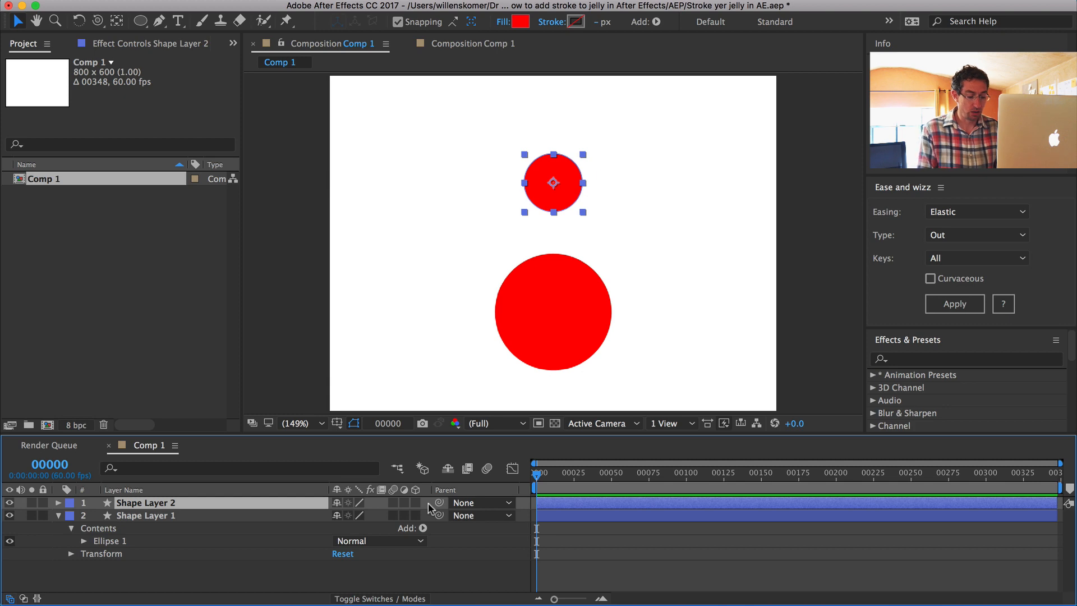
key("alt+p")
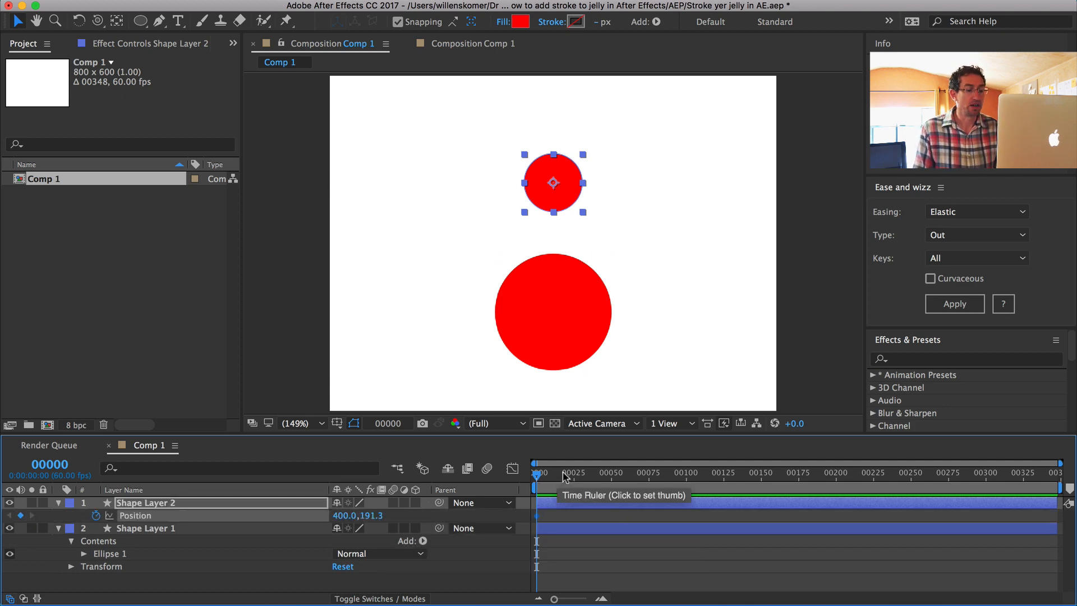
Step: Add a second Position keyframe with the same value to Shape Layer 2 at frame 60
key("shift+super+Right")
key("shift+super+Right")
key("shift+super+Right")
key("shift+super+Right")
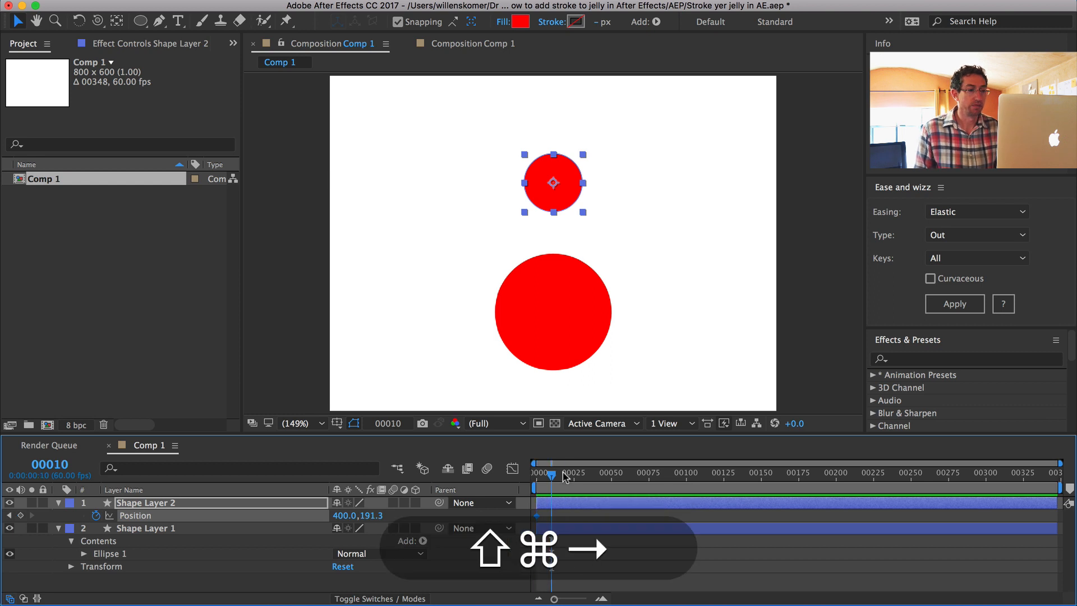
key("shift+super+Right")
key("shift+super+Right")
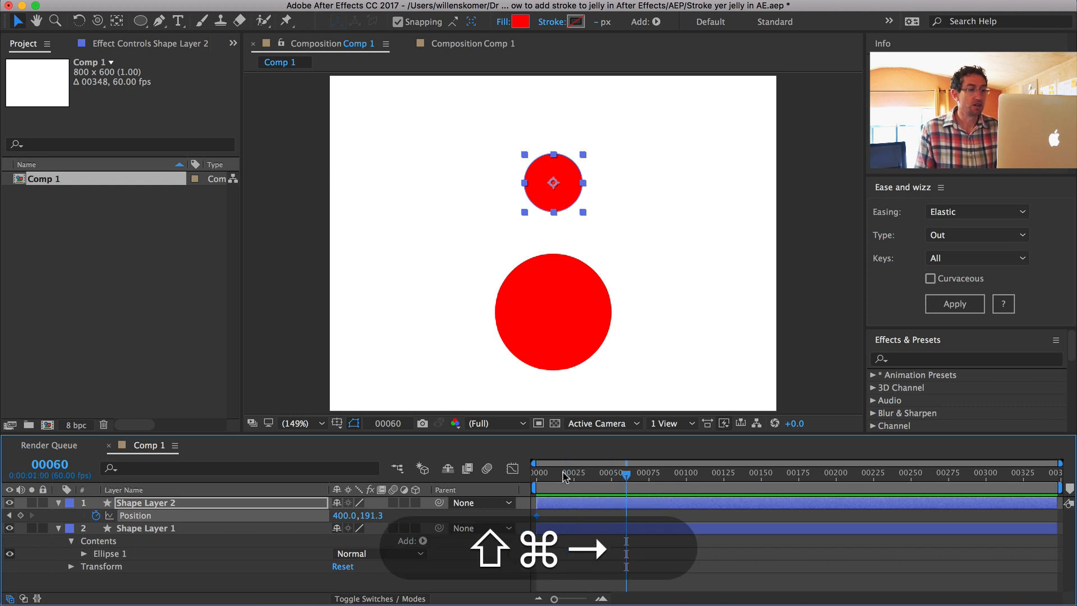
left_click(20, 515)
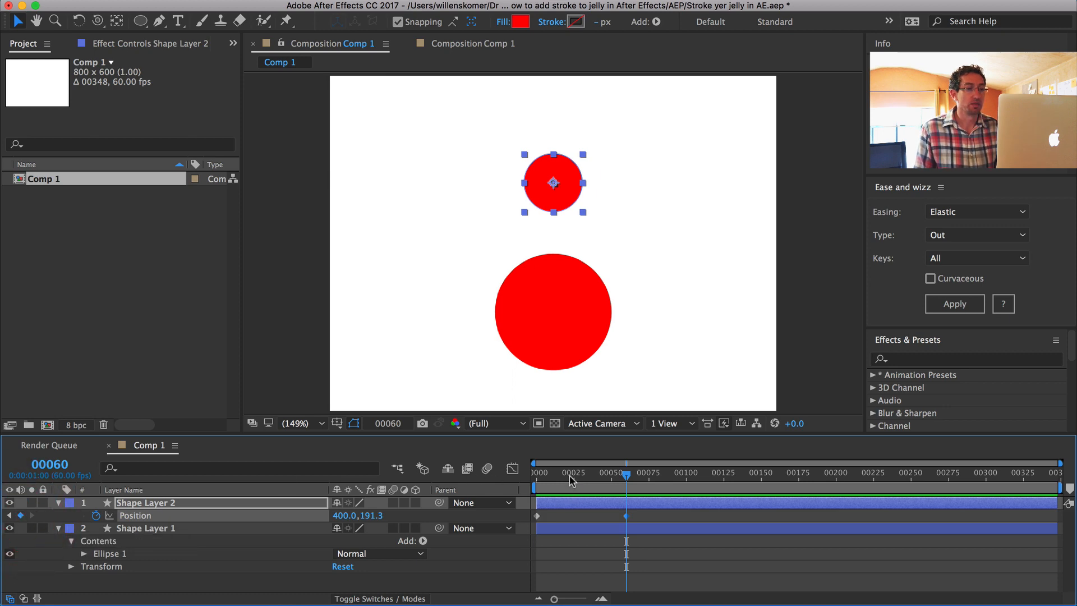
Step: At frame 0, move the small circle straight down inside the large one to about 400, 374.8, and scrub the motion
left_click_drag(570, 477, 514, 473)
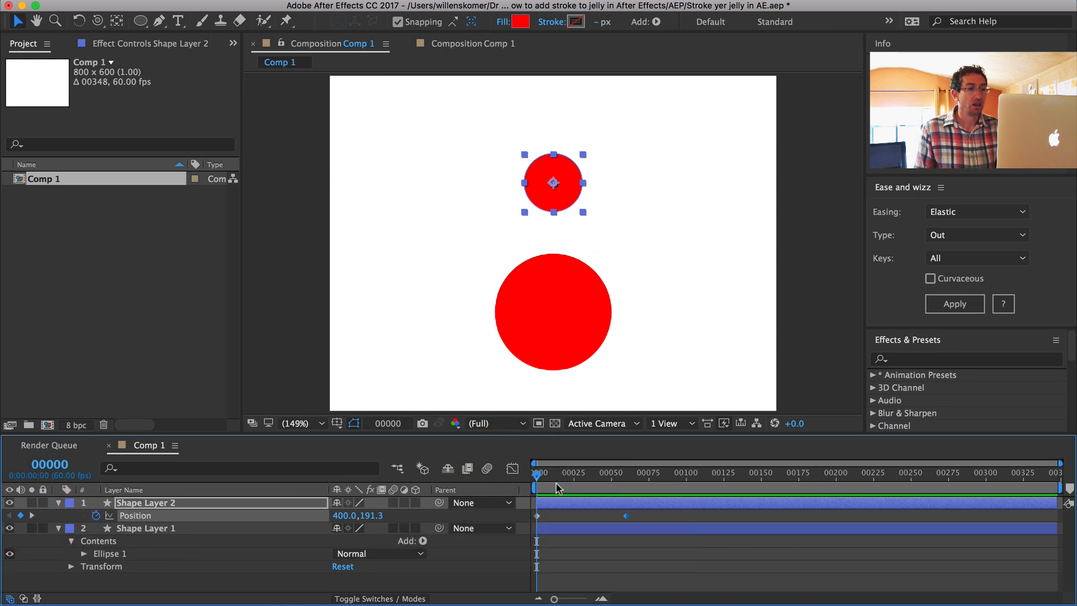
left_click_drag(537, 171, 545, 297)
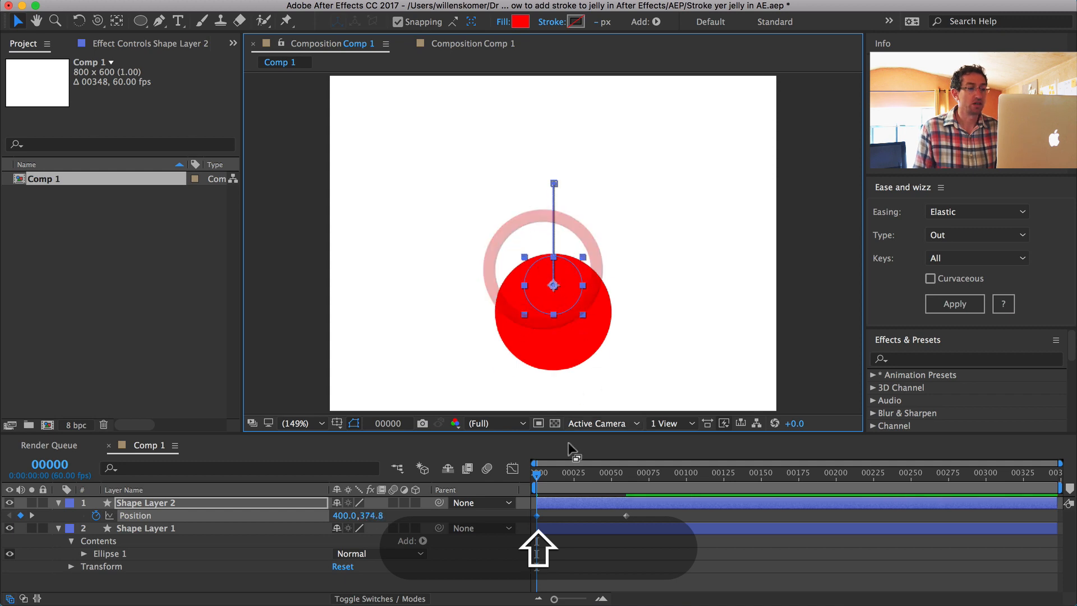
left_click_drag(542, 475, 594, 476)
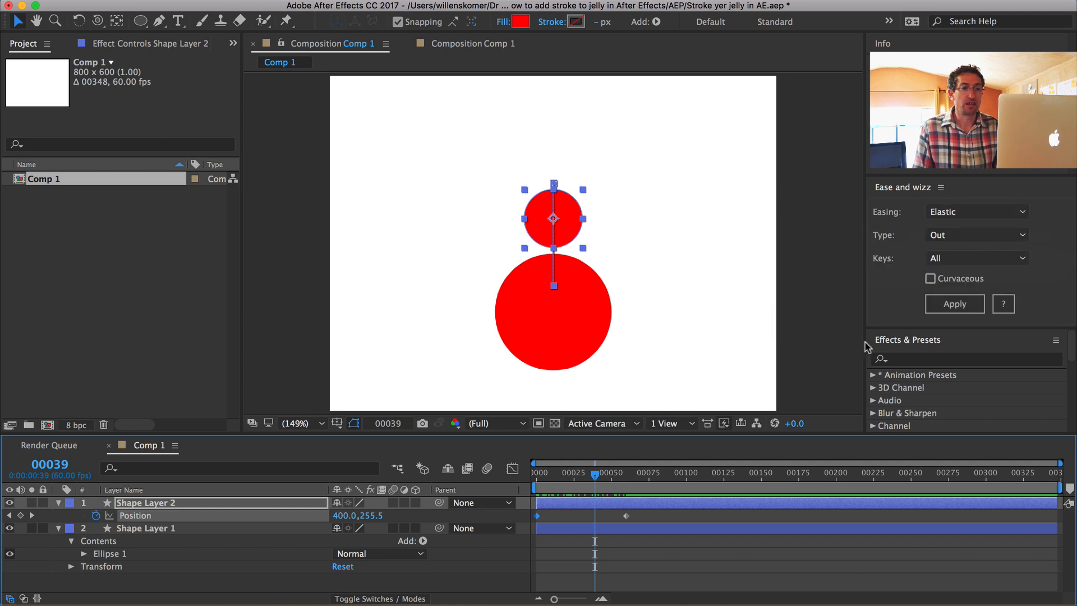
Step: Apply Ease and Wizz with Expo easing, type Out and Curvaceous enabled to the small circle's Position keyframes
left_click(957, 308)
left_click(930, 278)
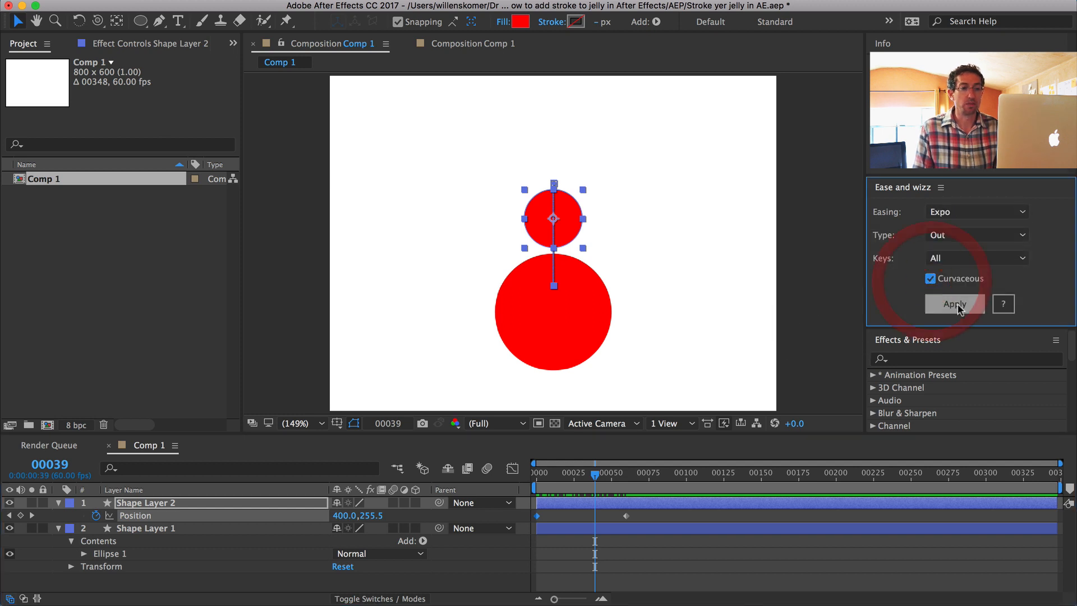
left_click(955, 304)
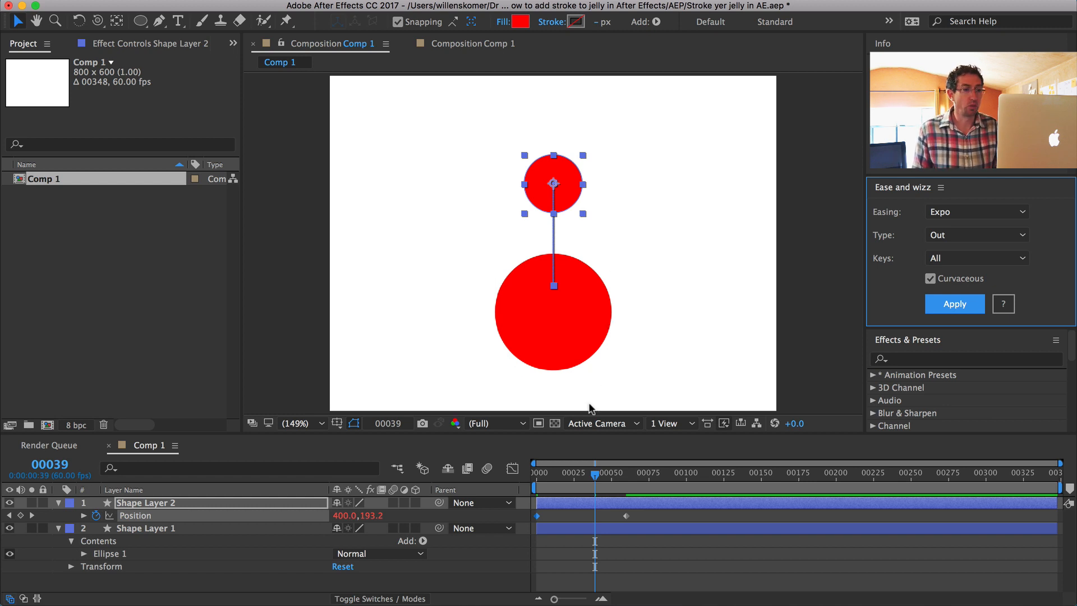
Step: End the work area at frame 84 and preview the eased animation
left_click(663, 477)
key("n")
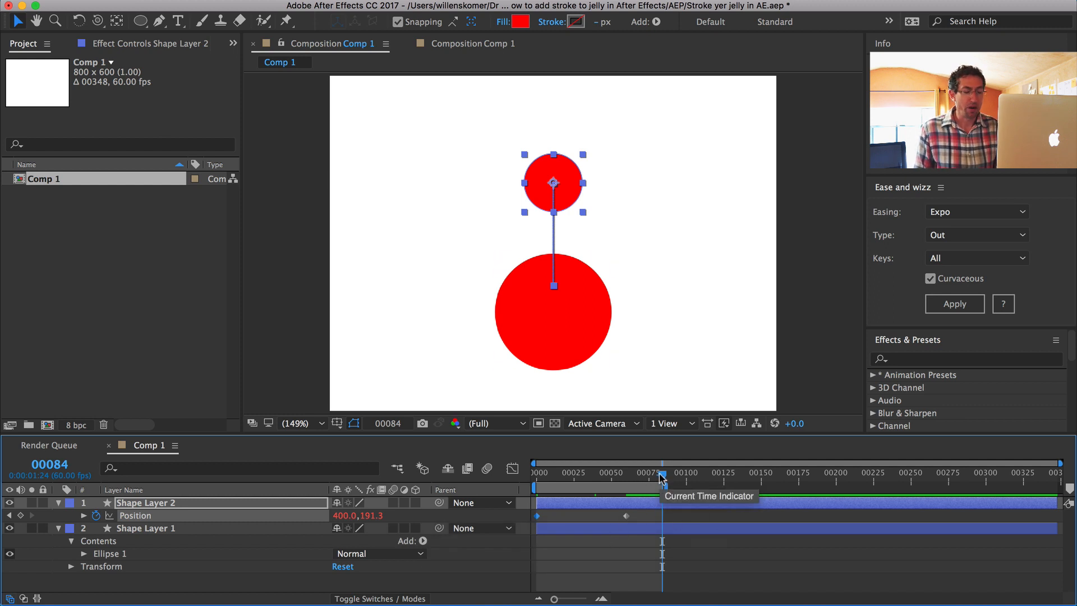
key("0")
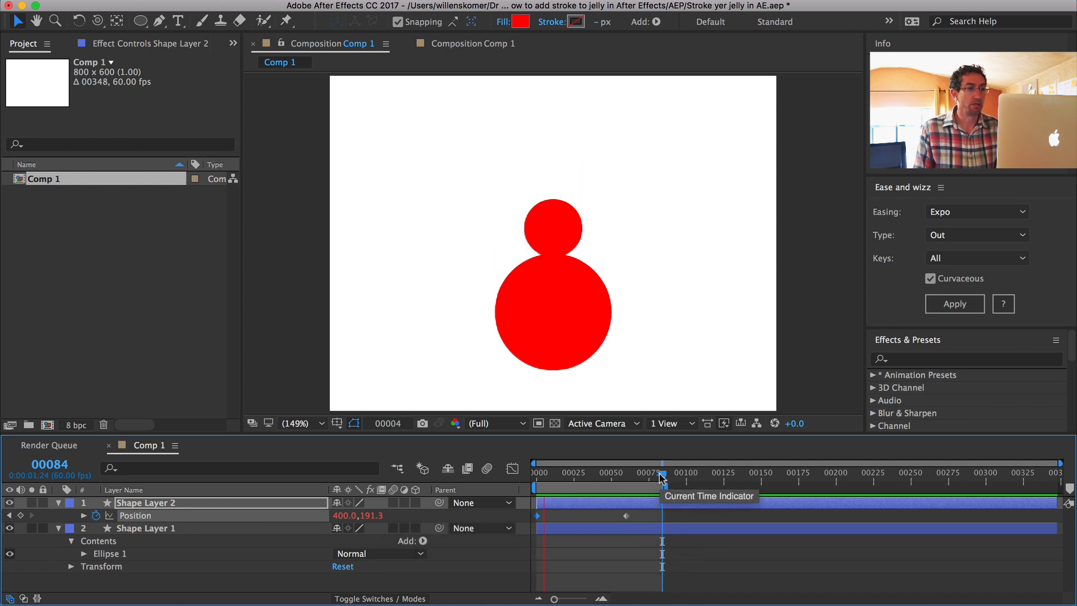
Step: Apply Ease and Wizz with Elastic easing, type Out and Curvaceous disabled to the small circle's Position keyframes
key("space")
left_click(969, 211)
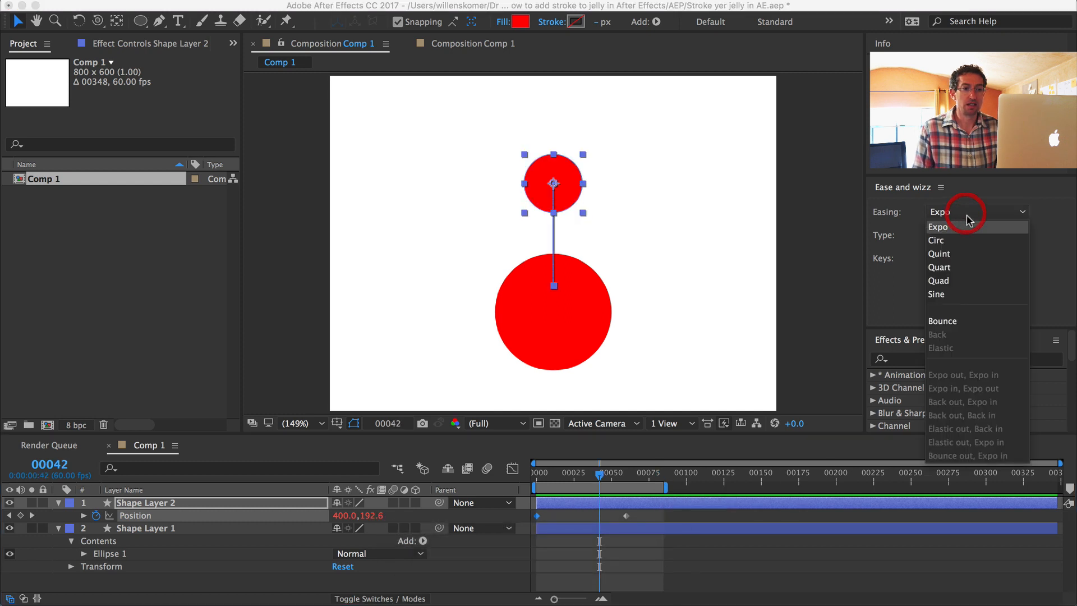
left_click(876, 300)
left_click(930, 278)
left_click(962, 212)
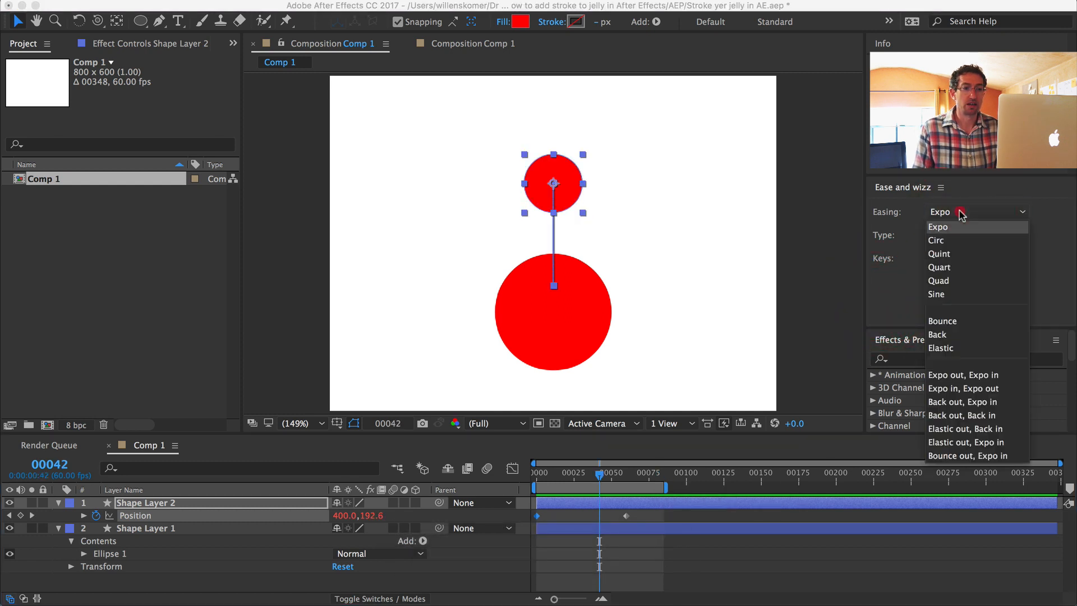
left_click(956, 353)
left_click(955, 303)
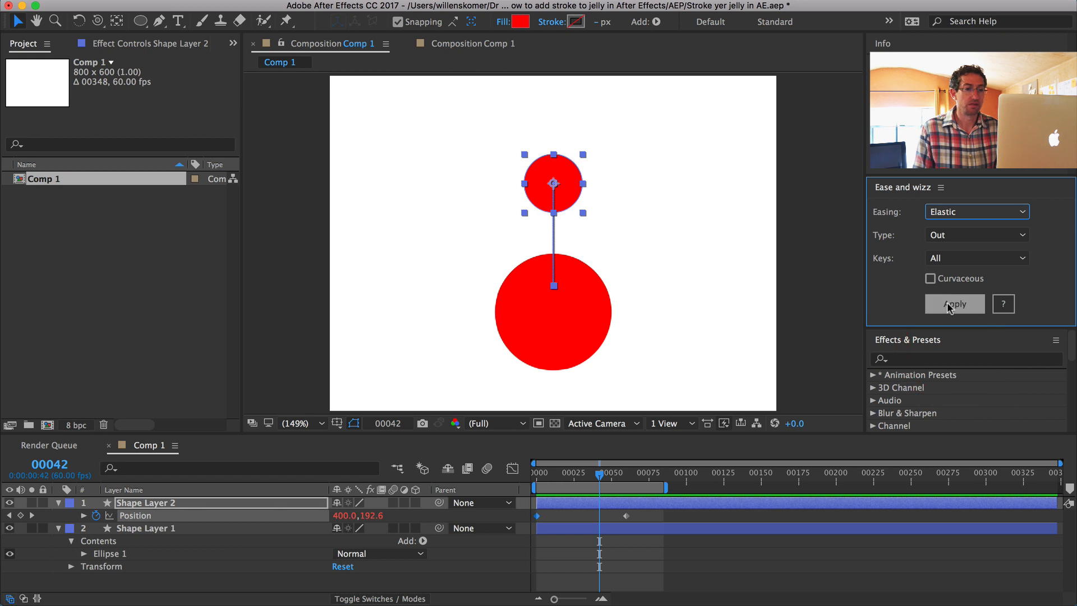
Step: Preview the elastic Position animation and scrub back to frame 12
key("0")
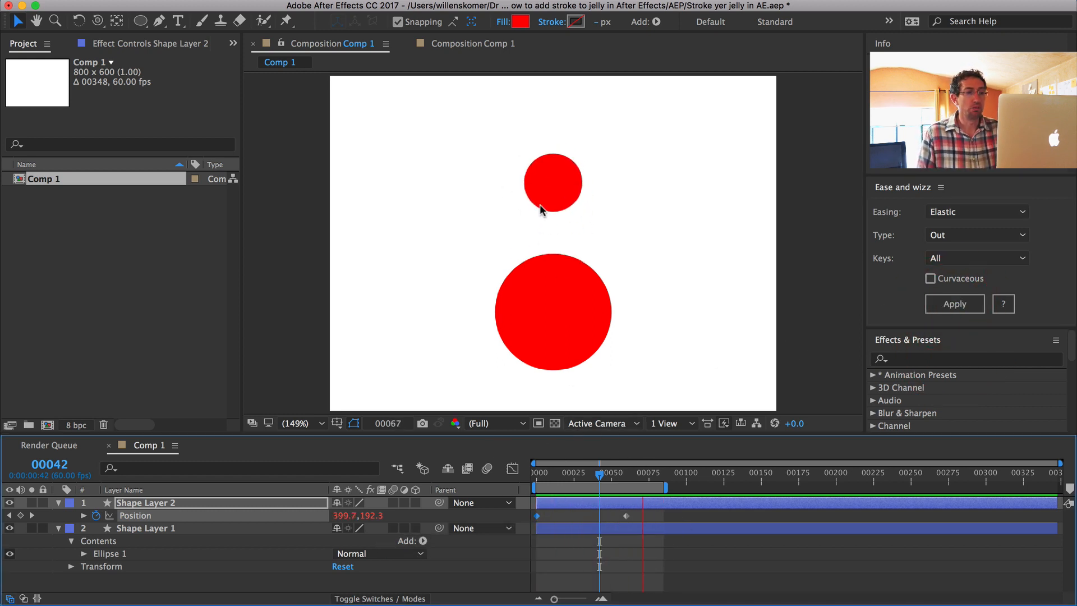
key("space")
left_click_drag(588, 477, 554, 476)
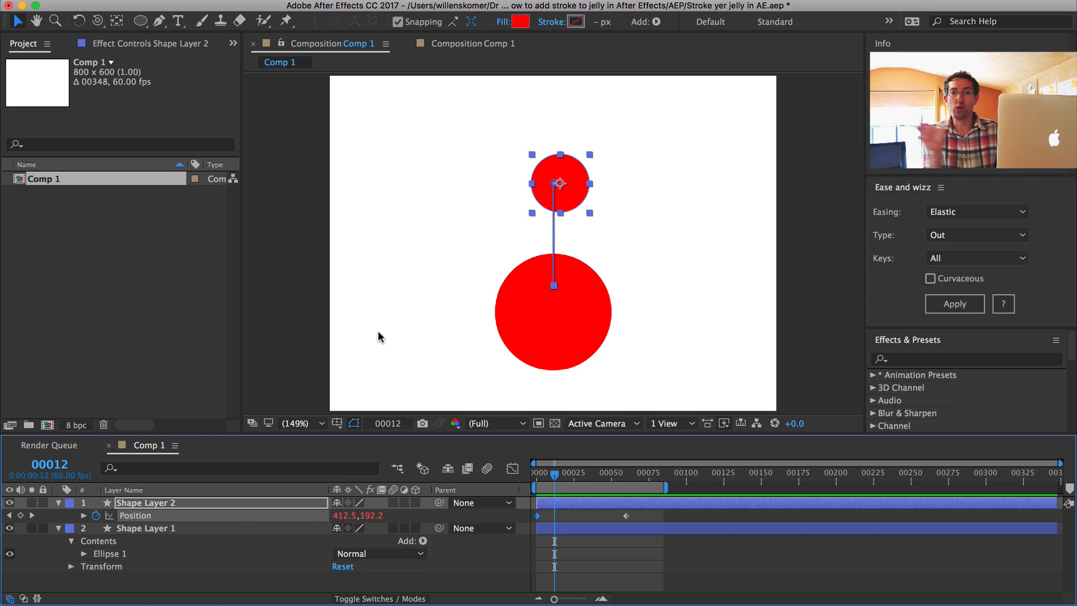
Step: Separate the dimensions of Shape Layer 2's Position and remove the X Position keyframes at frame 12
right_click(126, 516)
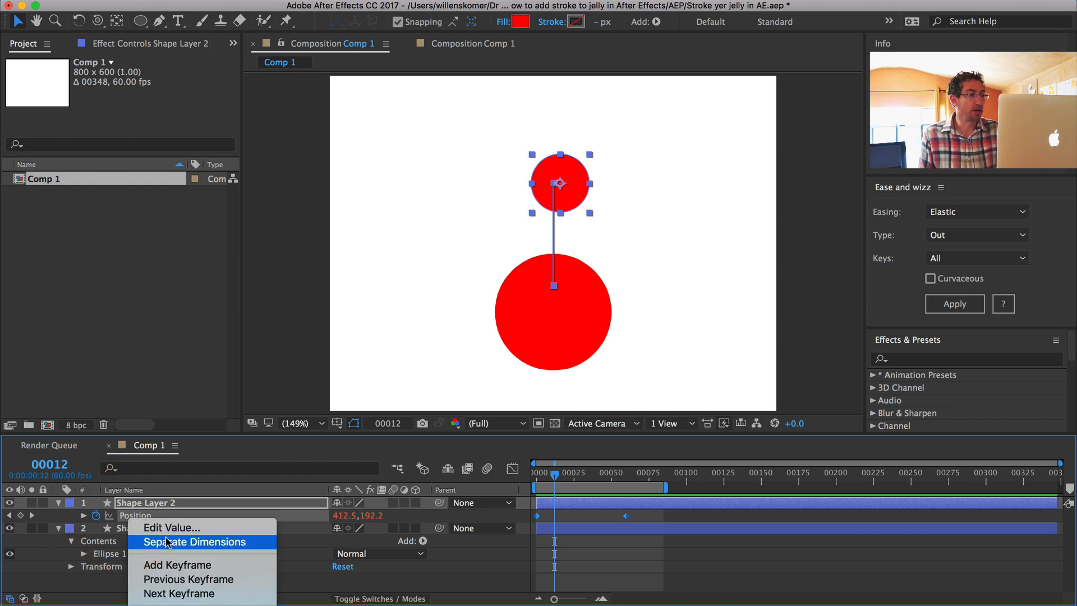
left_click(208, 540)
left_click(59, 524)
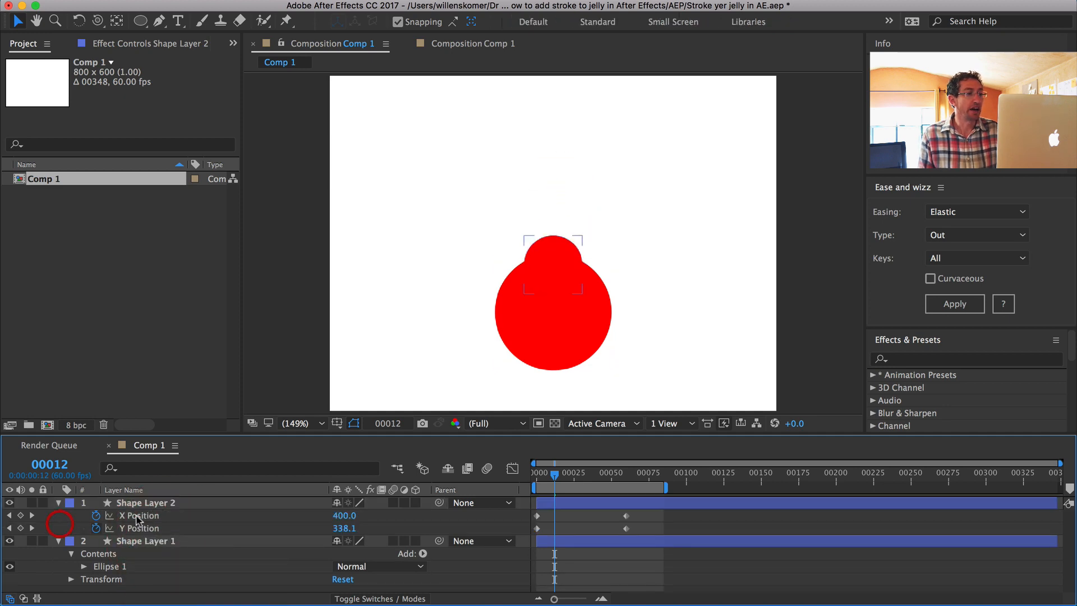
left_click(96, 515)
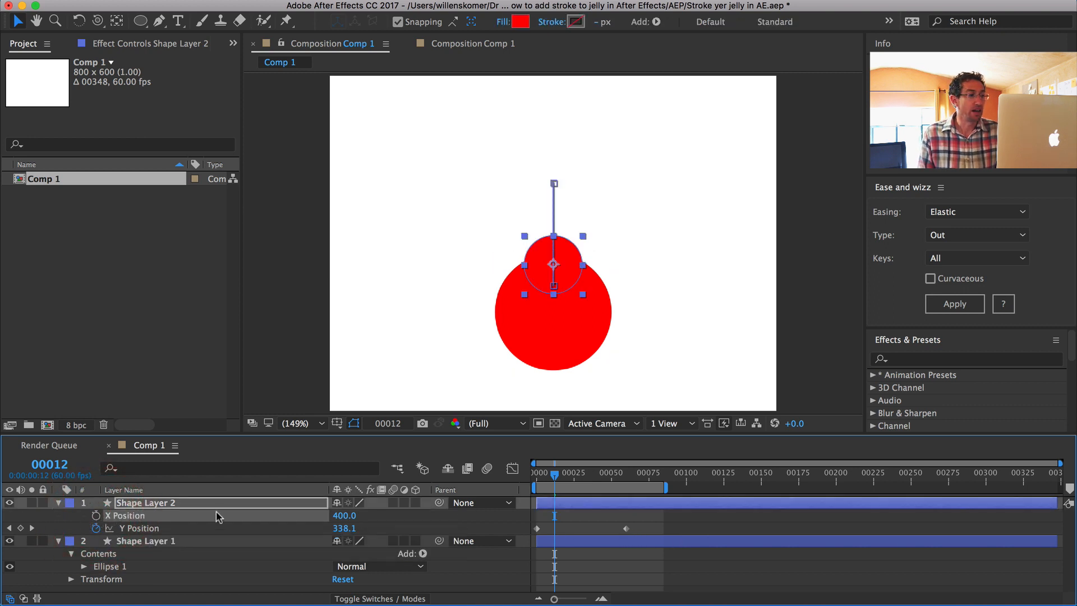
Step: Apply Ease and Wizz with Elastic easing, type Out to the Y Position keyframes, preview the motion, and scrub to frame 4
left_click(147, 529)
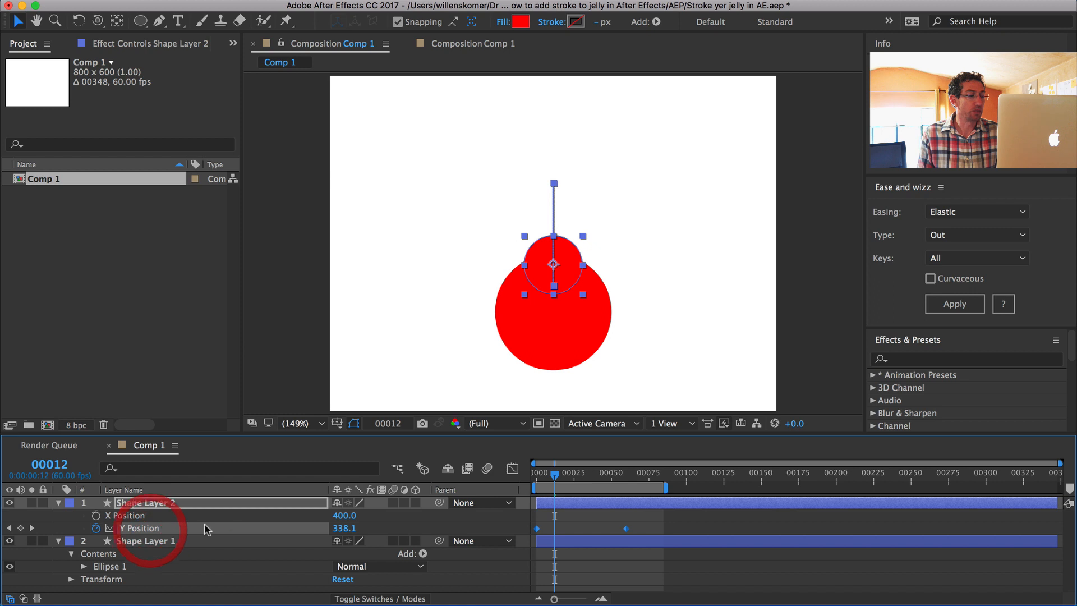
left_click(966, 305)
key("KP_0")
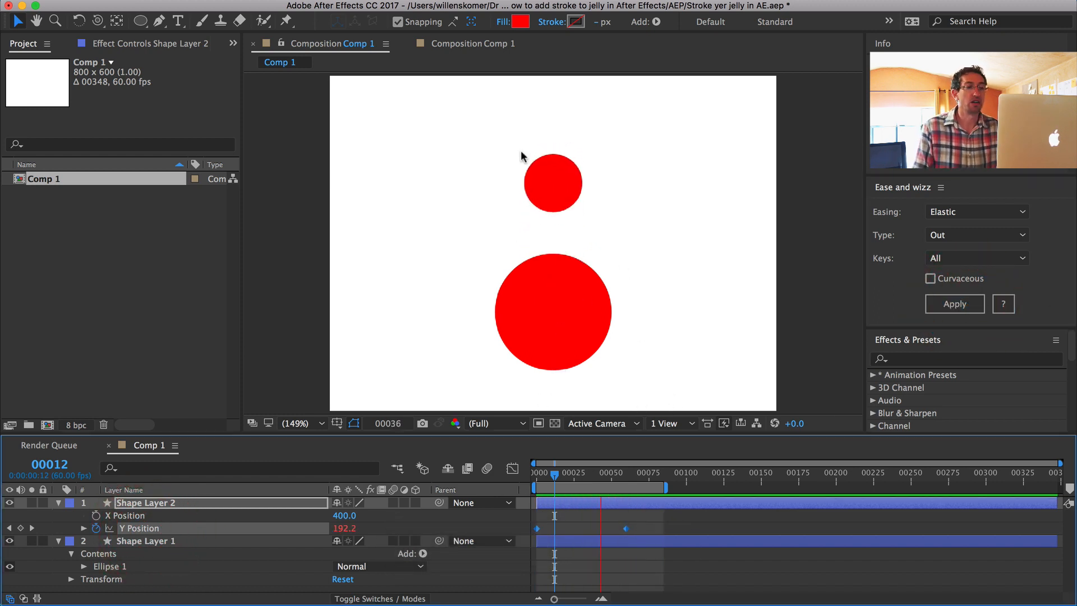
key("space")
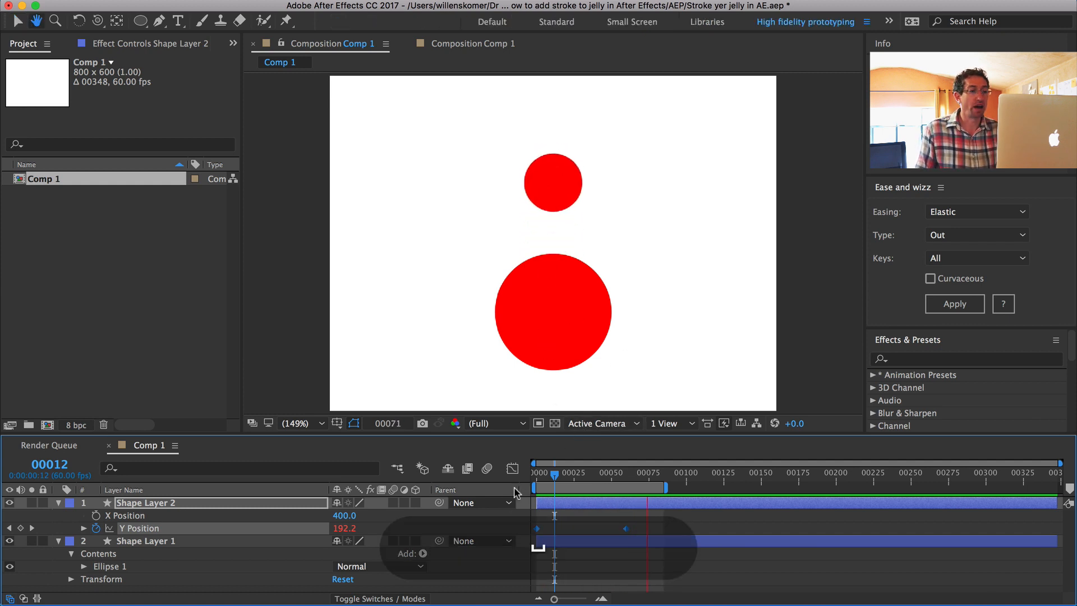
left_click_drag(585, 475, 542, 473)
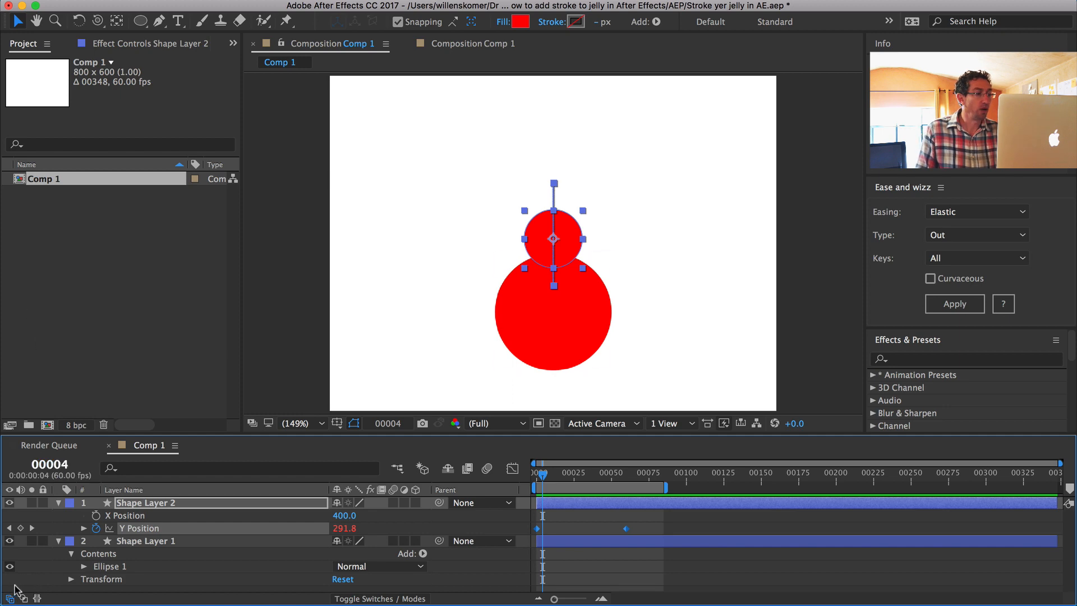
Step: Add a new adjustment layer above the two shape layers
right_click(40, 568)
mouse_move(70, 508)
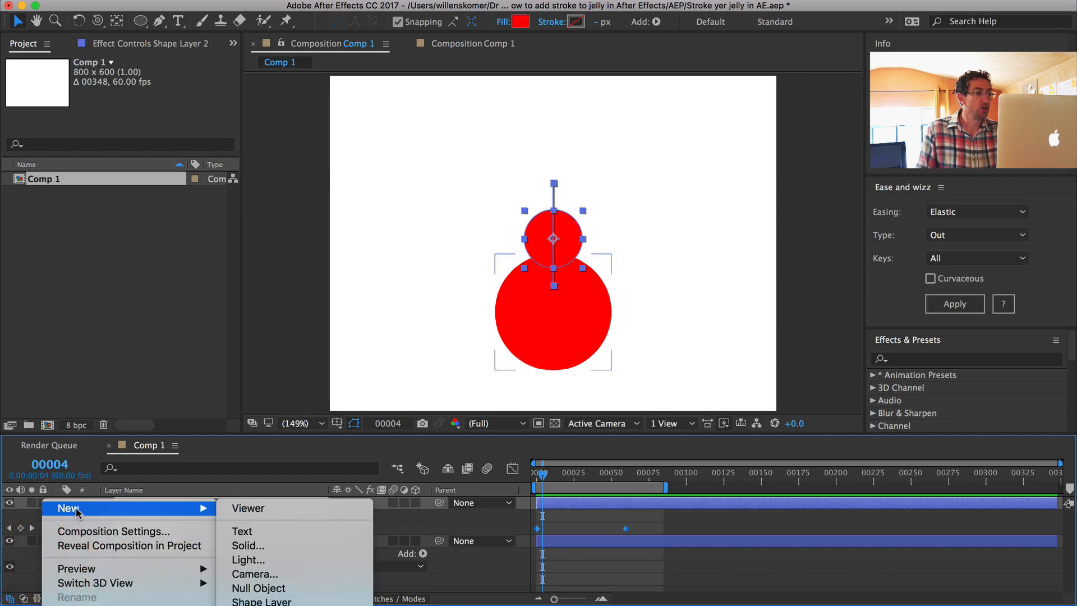
left_click(263, 600)
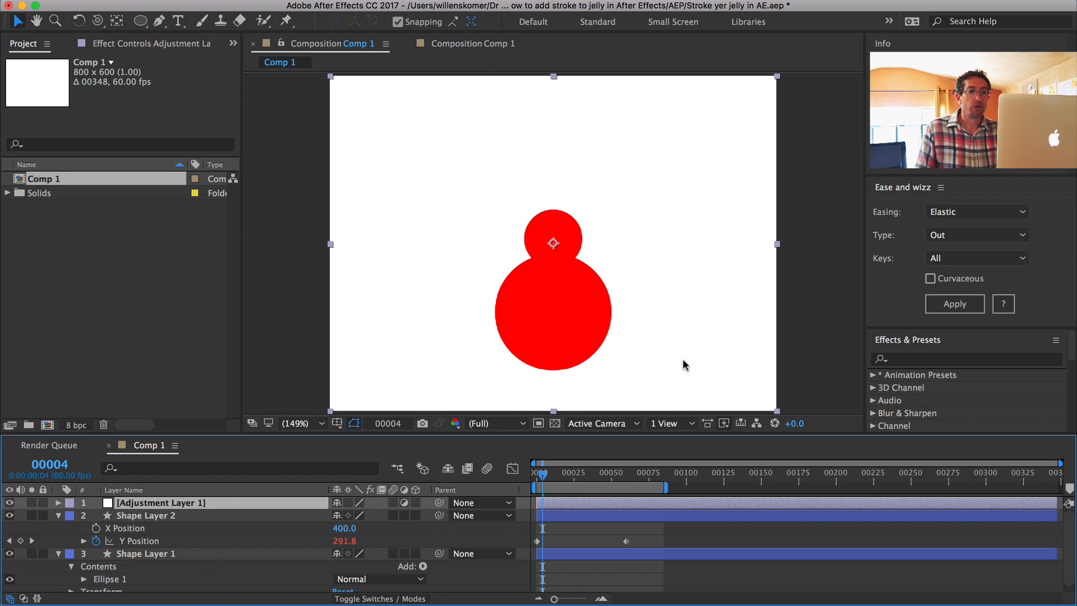
Step: Search the effects for "blur" and apply Fast Blur (Legacy) to the adjustment layer
left_click(908, 360)
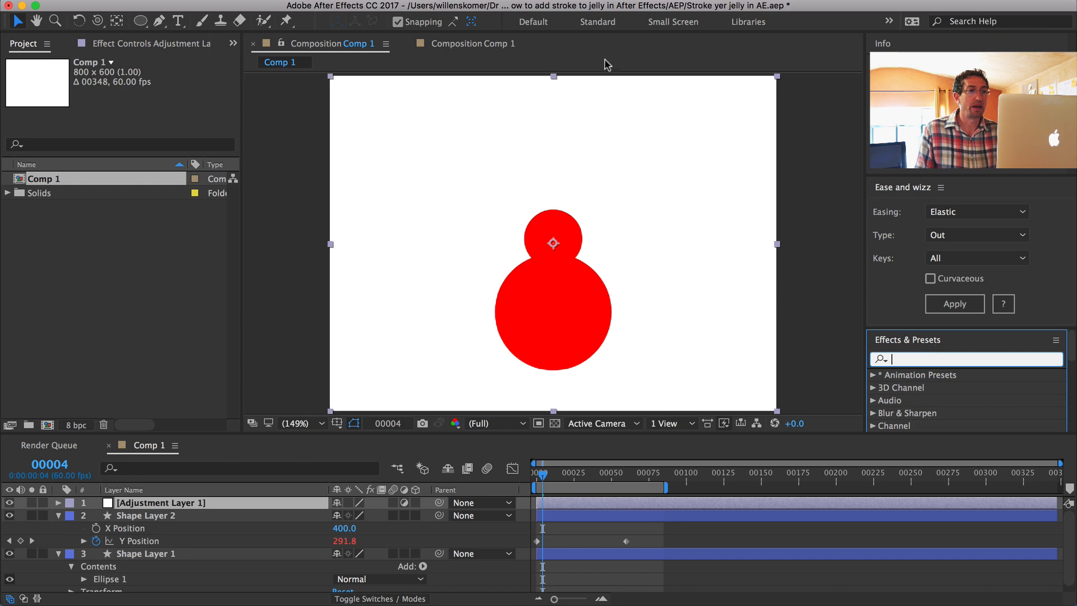
mouse_move(515, 11)
left_click(472, 8)
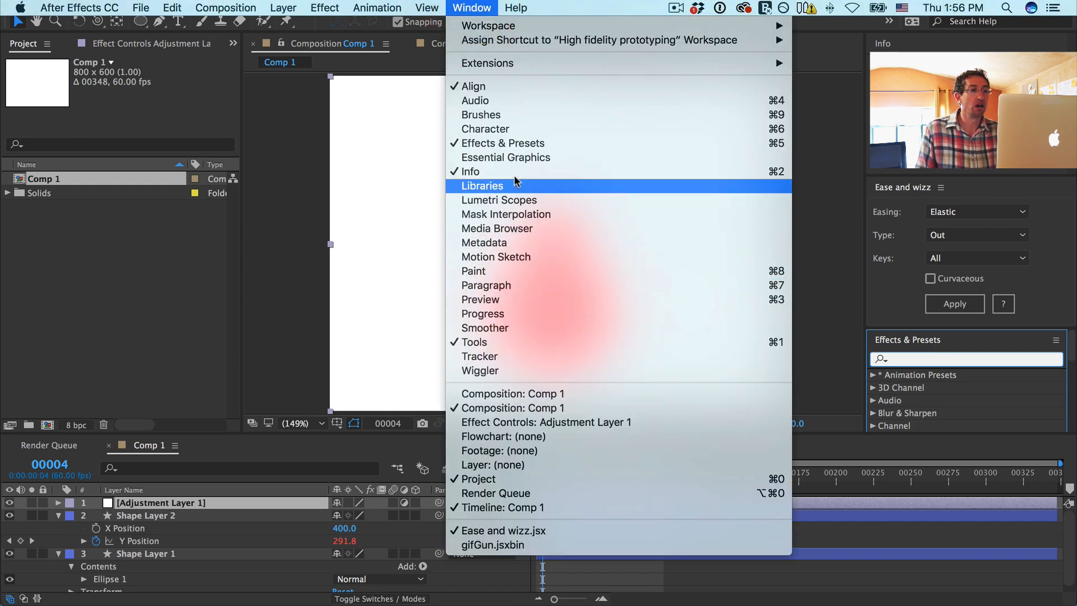
left_click(908, 313)
left_click(909, 360)
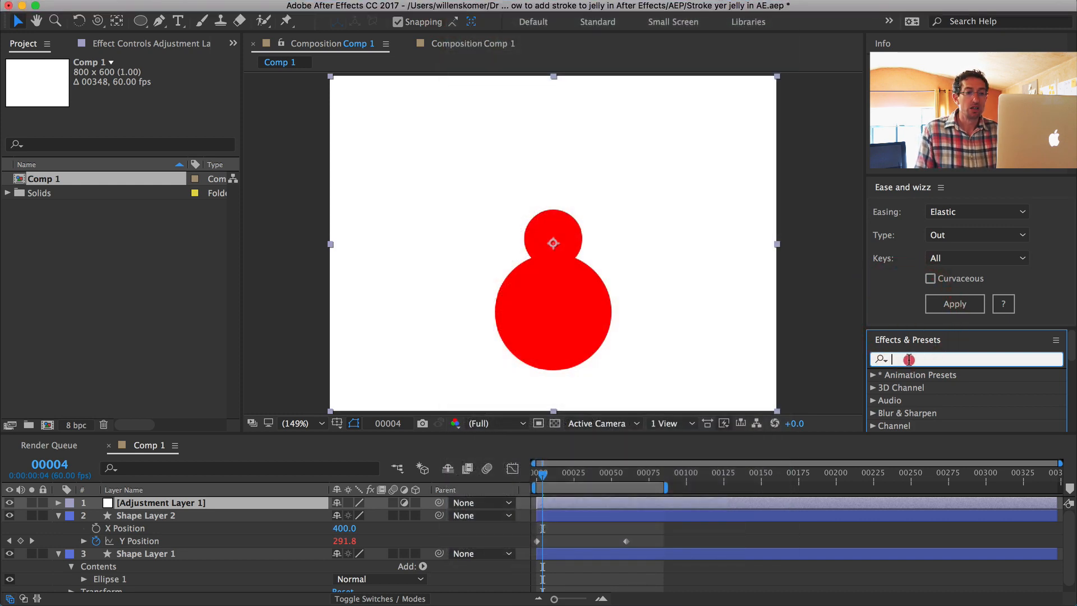
type("blur")
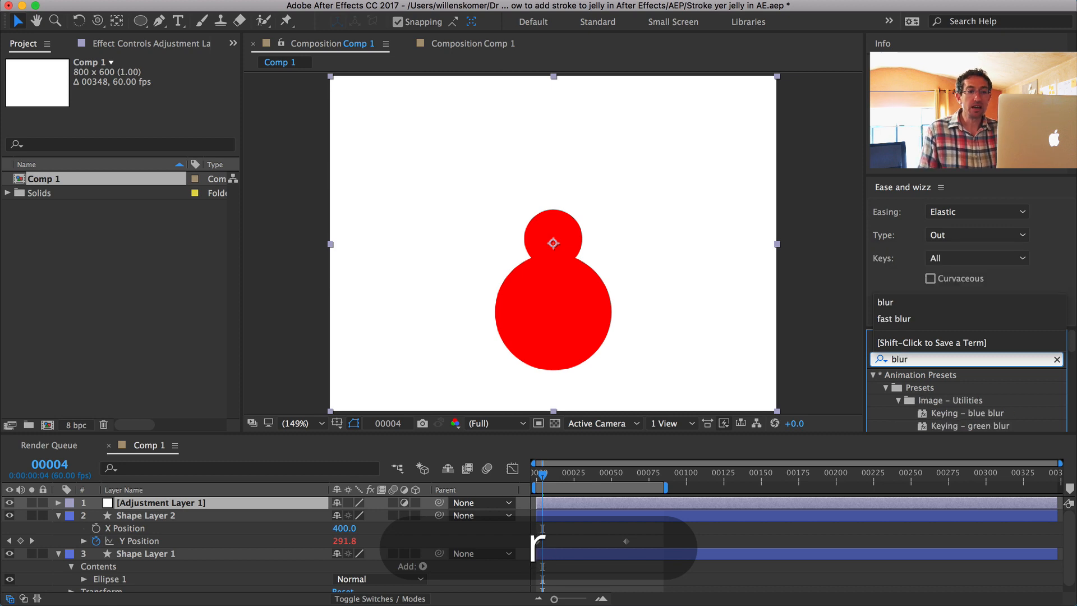
scroll(967, 424, "down", 5)
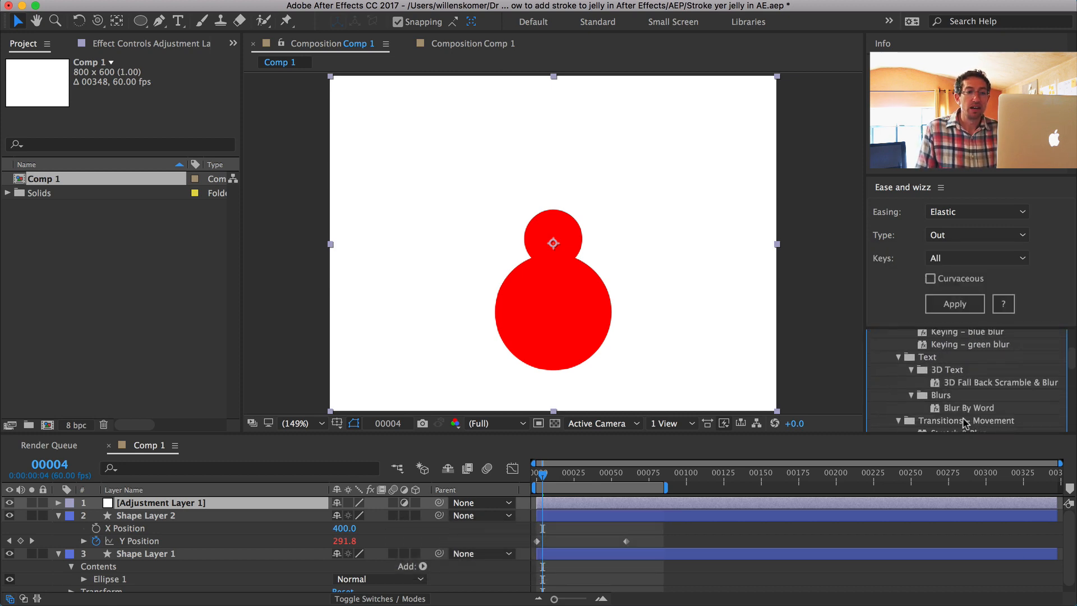
scroll(967, 425, "down", 5)
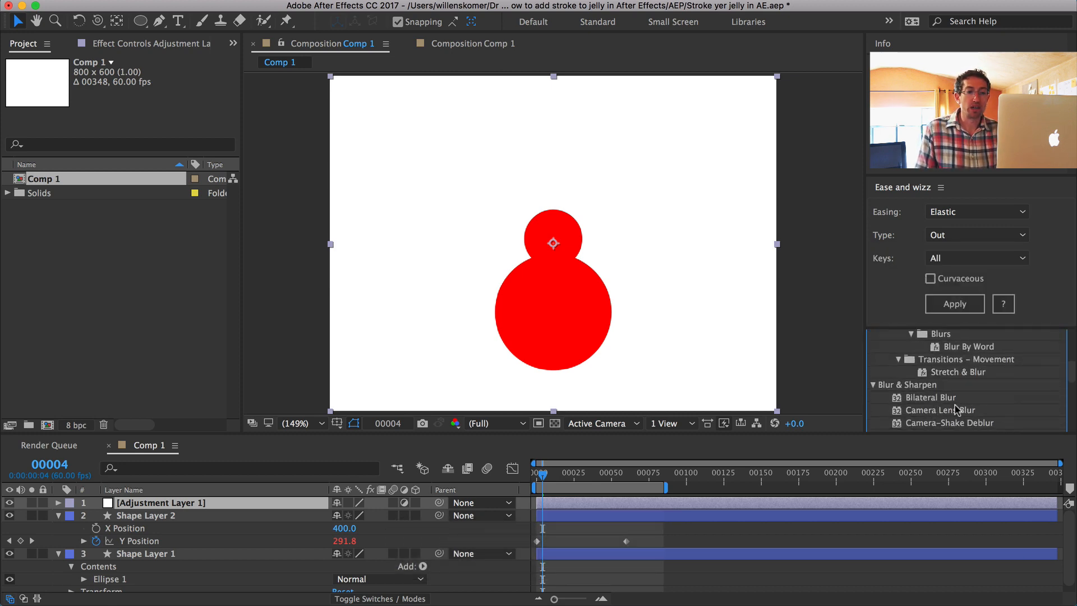
scroll(947, 399, "down", 8)
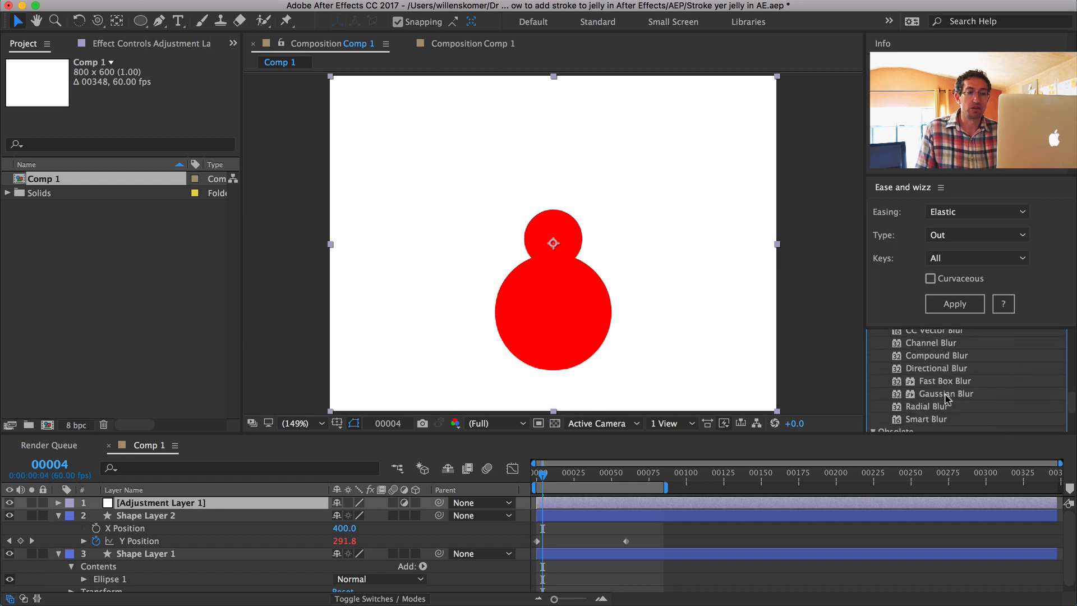
scroll(947, 398, "down", 2)
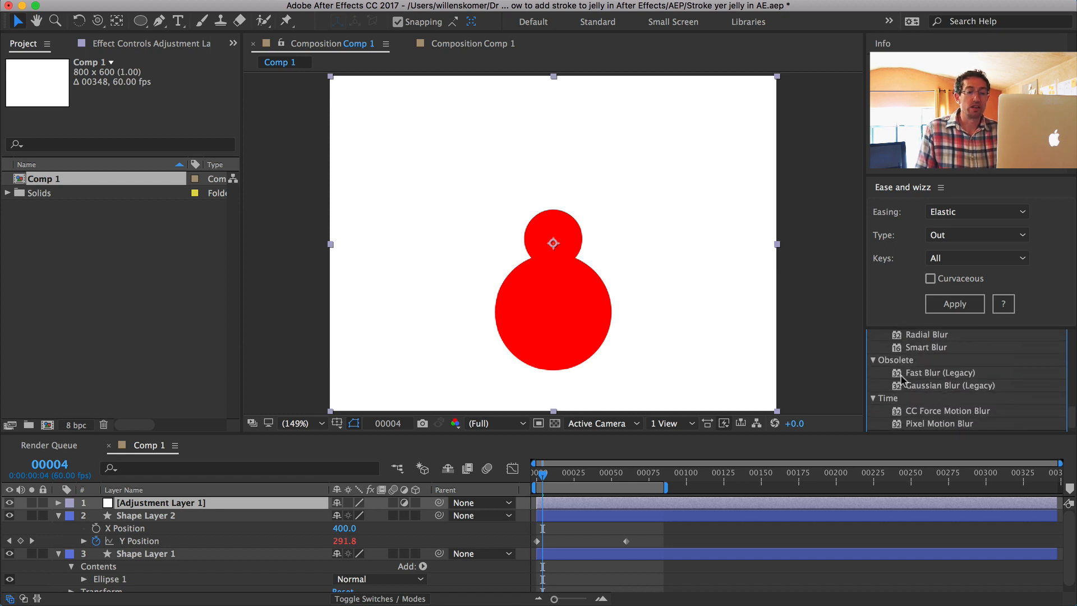
left_click_drag(937, 375, 167, 505)
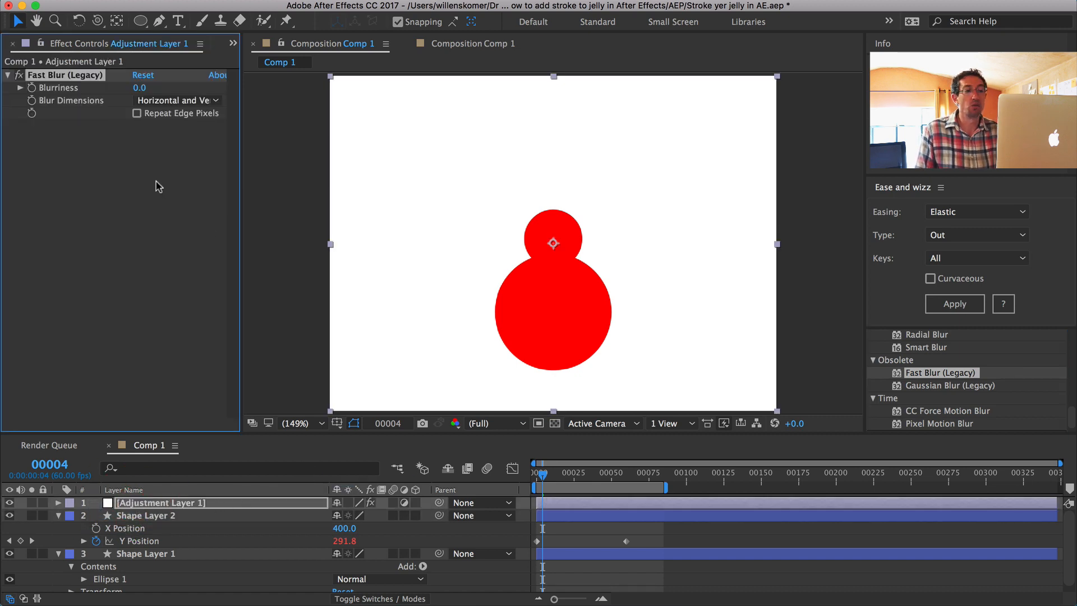
Step: Set the Fast Blur (Legacy) Blurriness to 30 on the adjustment layer
left_click(141, 89)
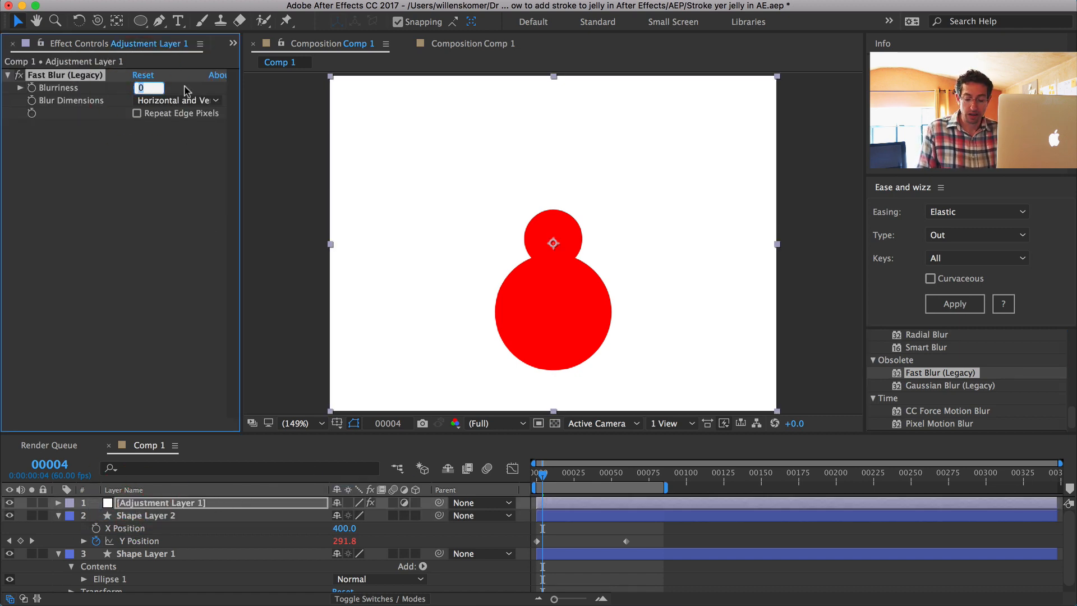
type("30")
key("Return")
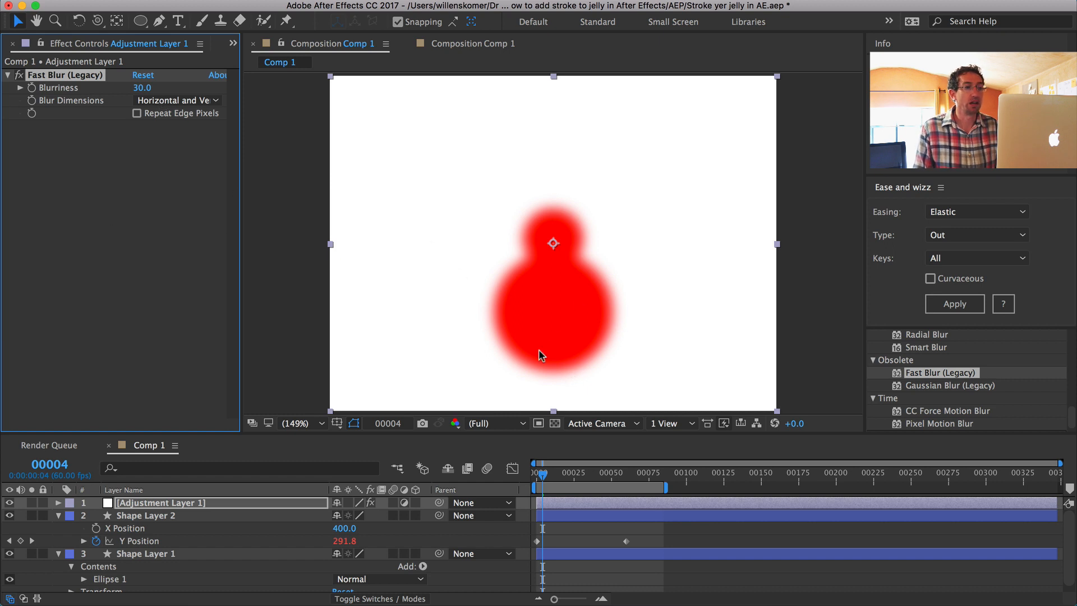
Step: Search the effects for "choker" and add Matte Choker below Fast Blur (Legacy) on the adjustment layer
scroll(953, 359, "up", 10)
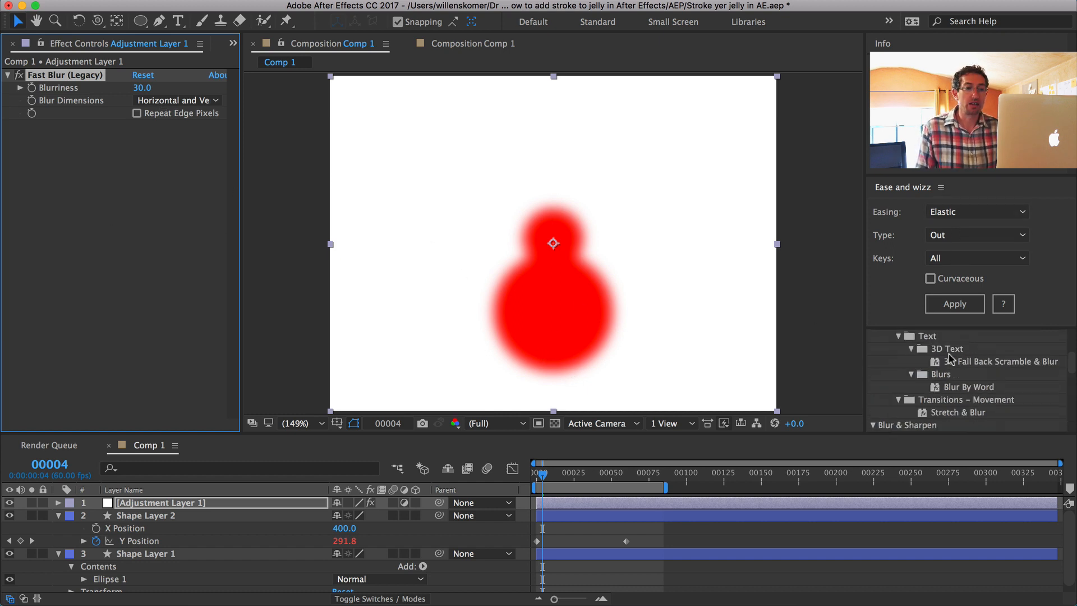
left_click(936, 359)
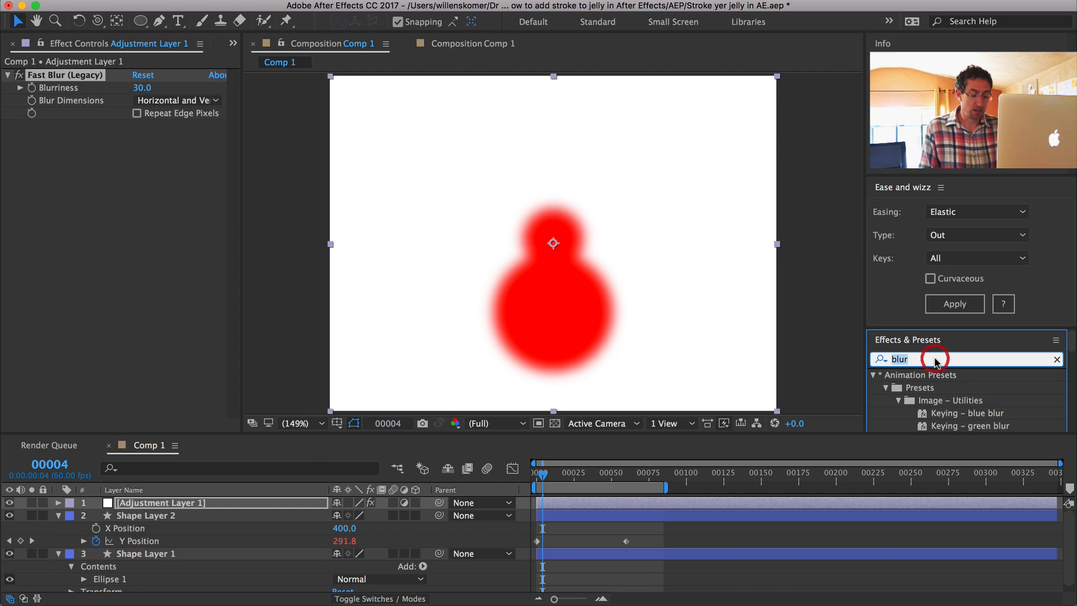
type("choker")
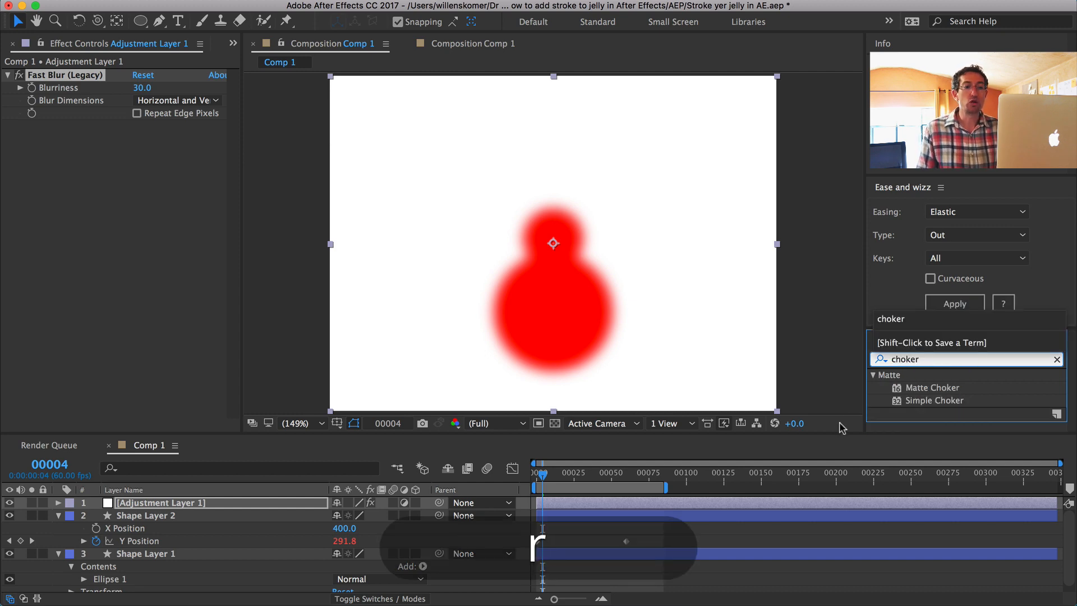
left_click(881, 393)
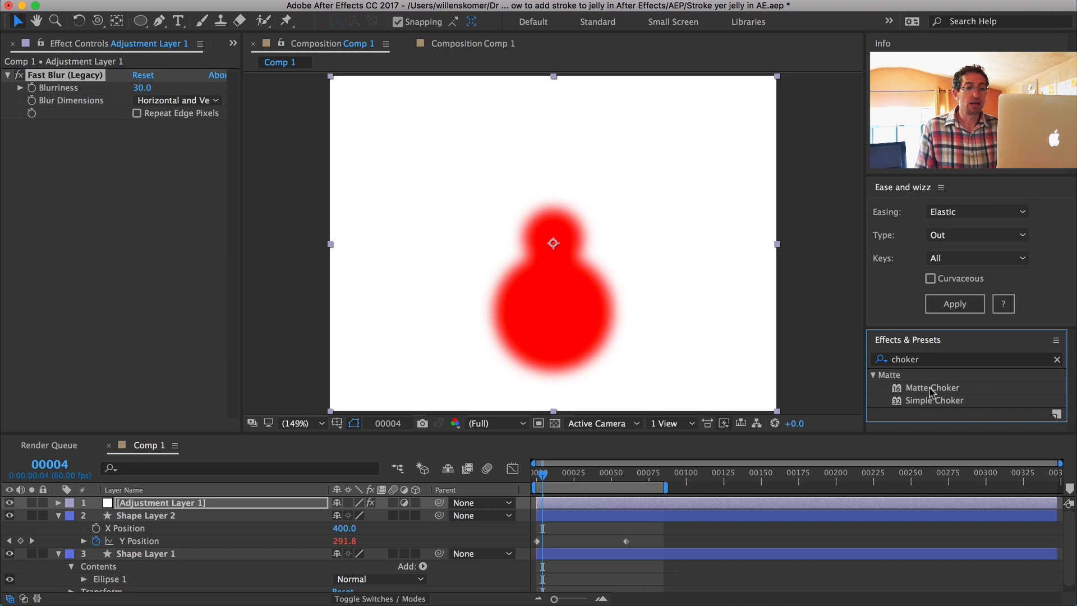
left_click_drag(932, 391, 44, 153)
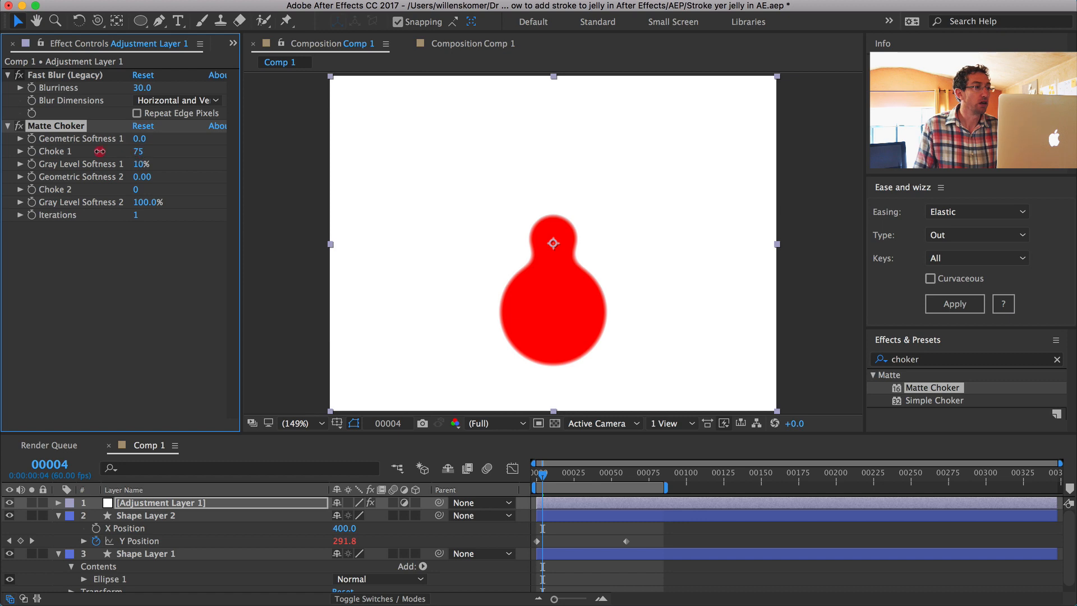
Step: Reduce the Matte Choker's Choke 1 value to 0
mouse_move(100, 151)
left_mouse_down()
mouse_move(5, 150)
mouse_move(98, 153)
left_mouse_up()
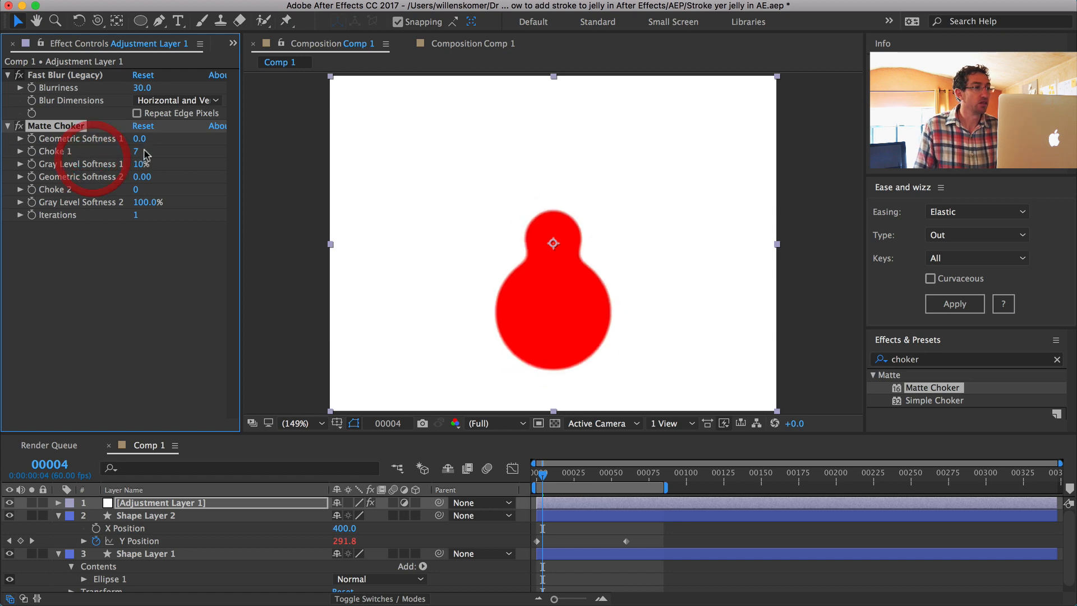
left_click(138, 151)
type("0")
key("Return")
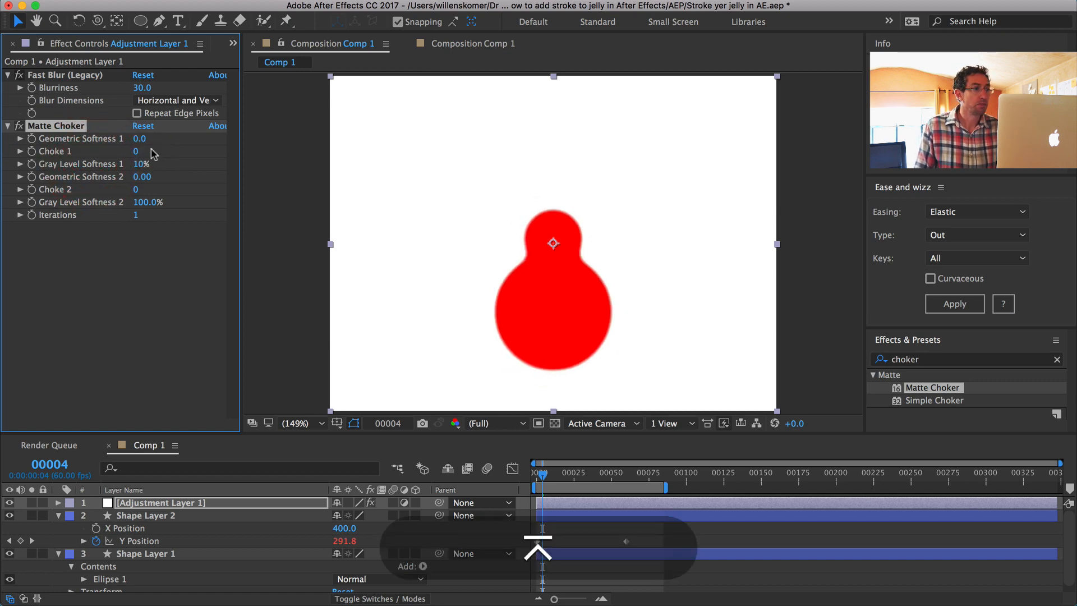
Step: Try a Gray Level Softness 1 of 2% on the Matte Choker
left_click(138, 164)
type("2")
key("Return")
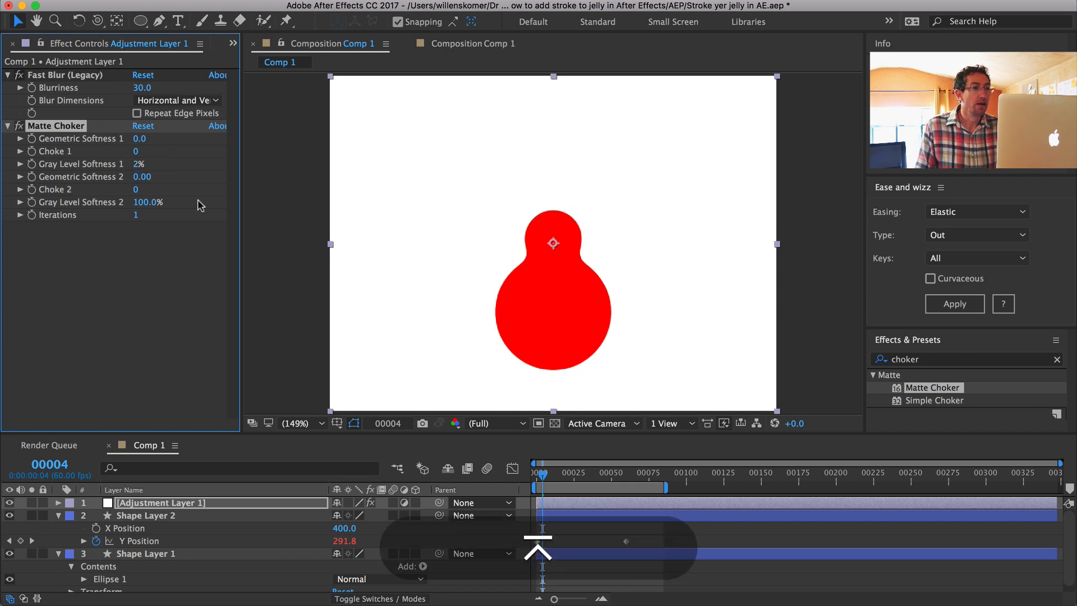
Step: Set the Matte Choker's Gray Level Softness 1 to 0%
left_click(128, 228)
left_click(140, 164)
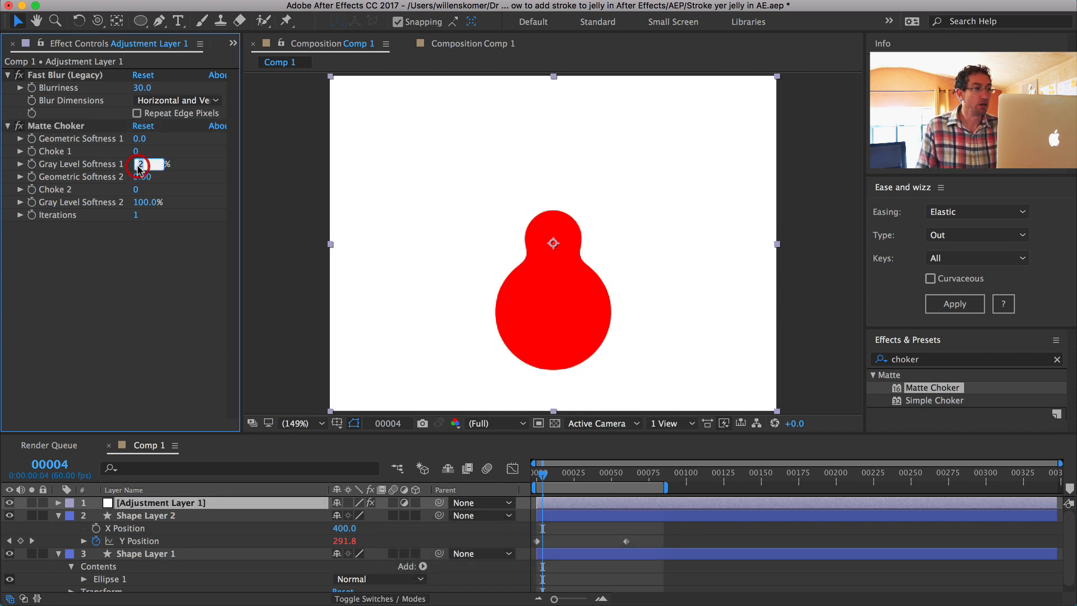
type("0")
key("Return")
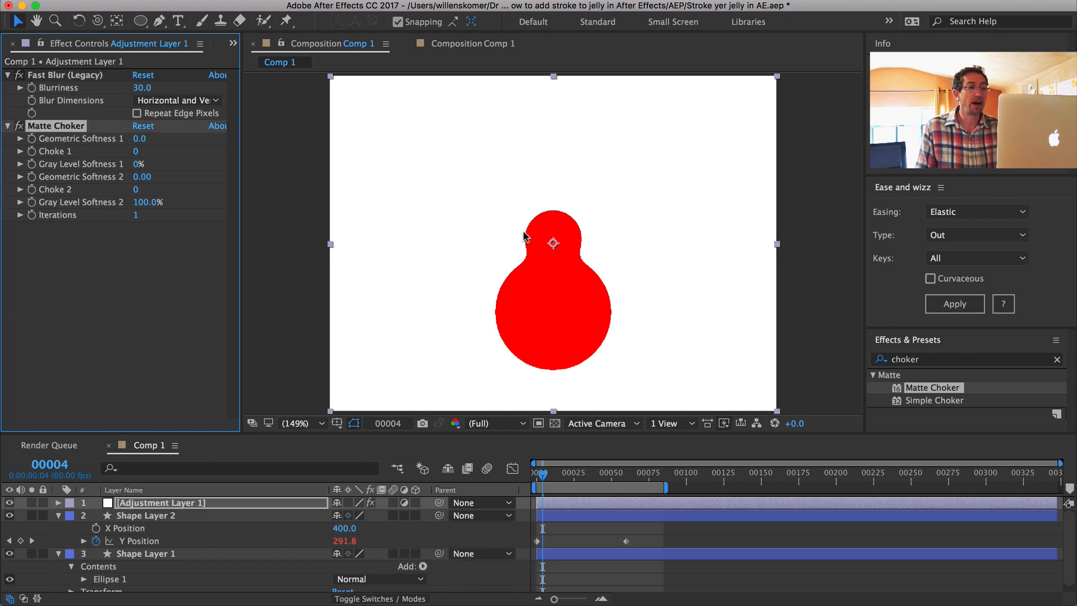
Step: Try a Geometric Softness 1 of 2 on the Matte Choker
left_click(138, 139)
type("2")
key("Return")
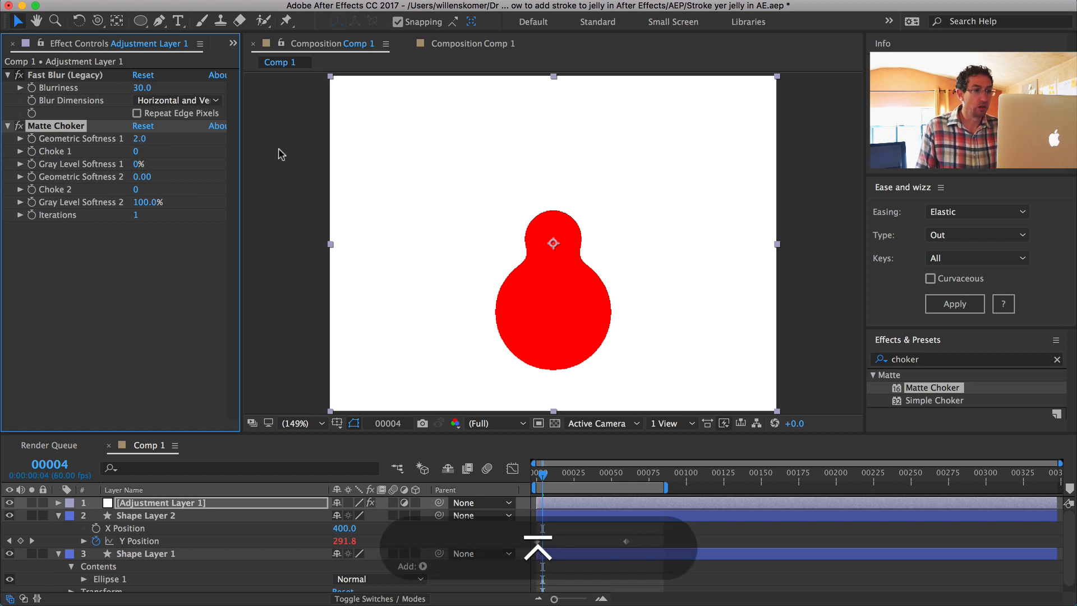
left_click(96, 281)
key("cmd+z")
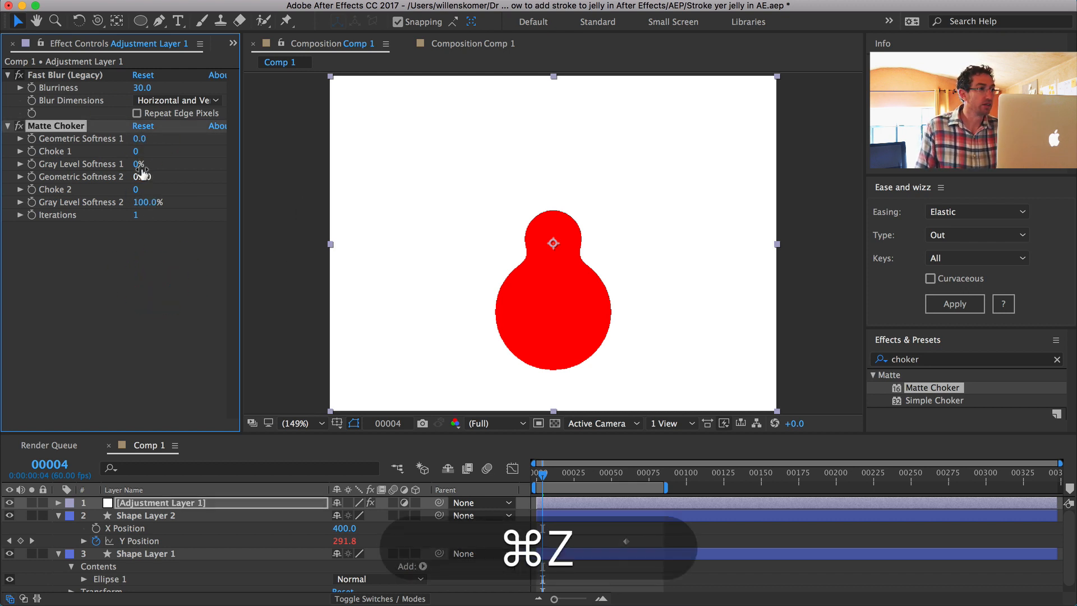
Step: Set the Matte Choker's Gray Level Softness 1 to 3%
left_click(138, 164)
type("2")
key("Return")
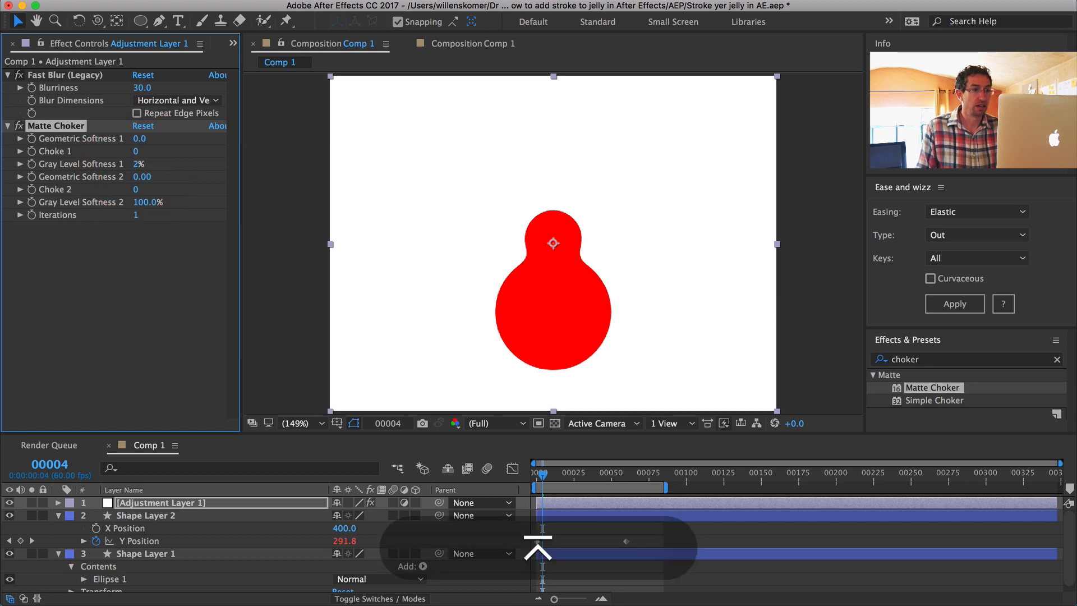
left_click(139, 165)
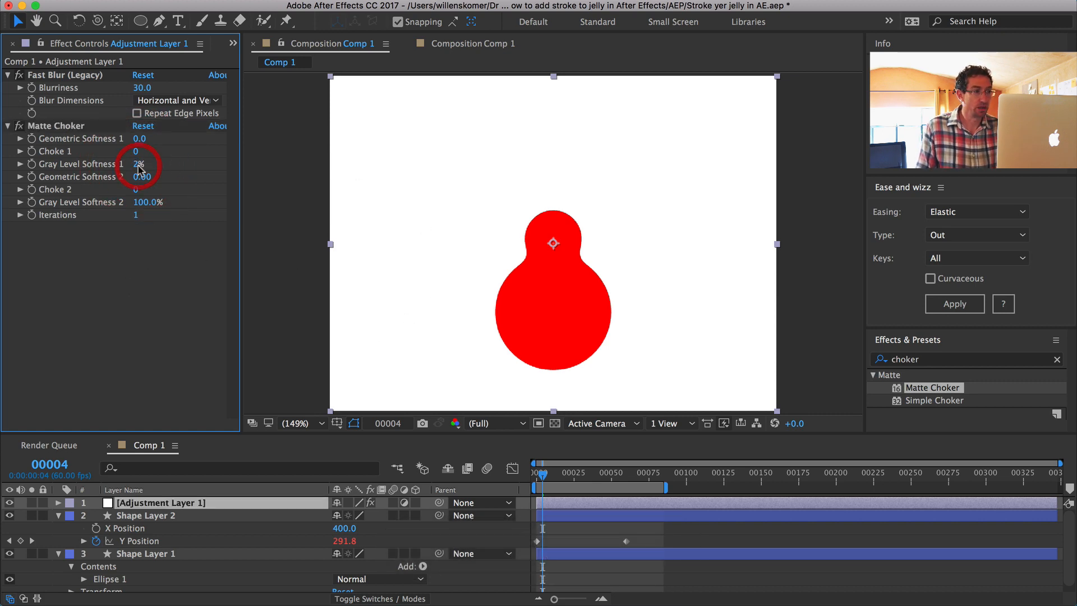
key("Return")
mouse_move(137, 164)
left_mouse_down()
mouse_move(160, 166)
mouse_move(144, 168)
left_mouse_up()
left_click(141, 165)
type("3")
key("Return")
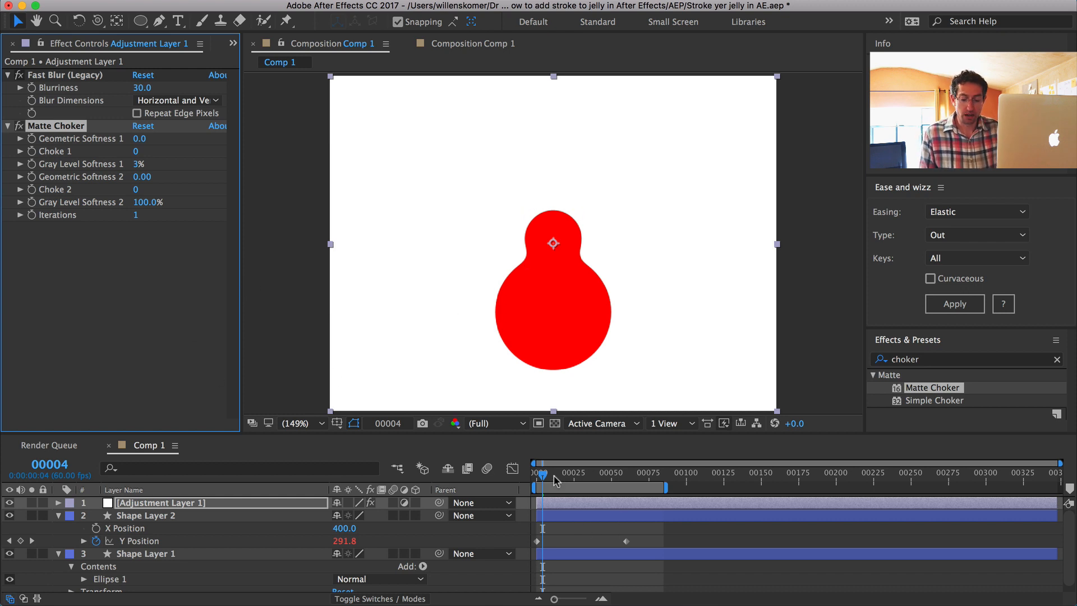
Step: Preview the choked animation in Comp 1 and inspect the neck between the two circles at frame 5
key("0")
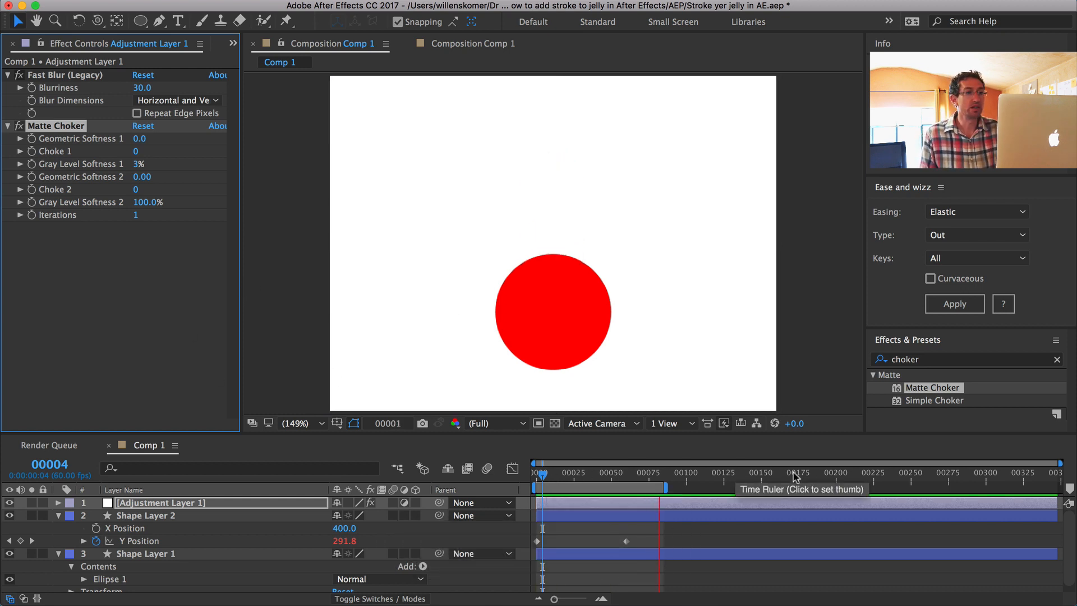
key("space")
left_click_drag(578, 481, 546, 478)
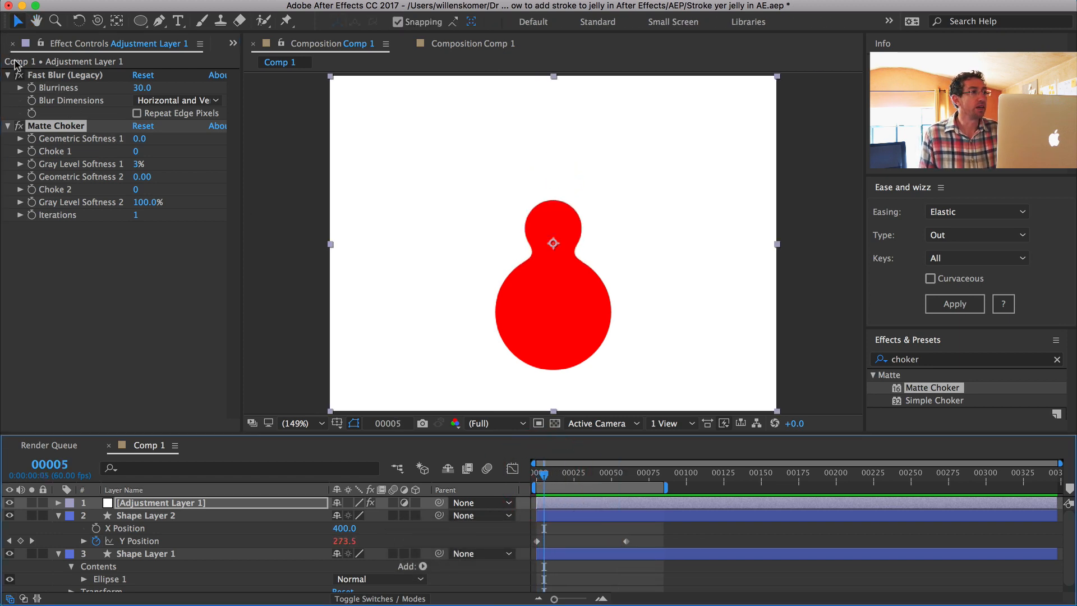
Step: Create a new composition from Comp 1 in the project and end its work area at about frame 65
left_click_drag(31, 56, 41, 56)
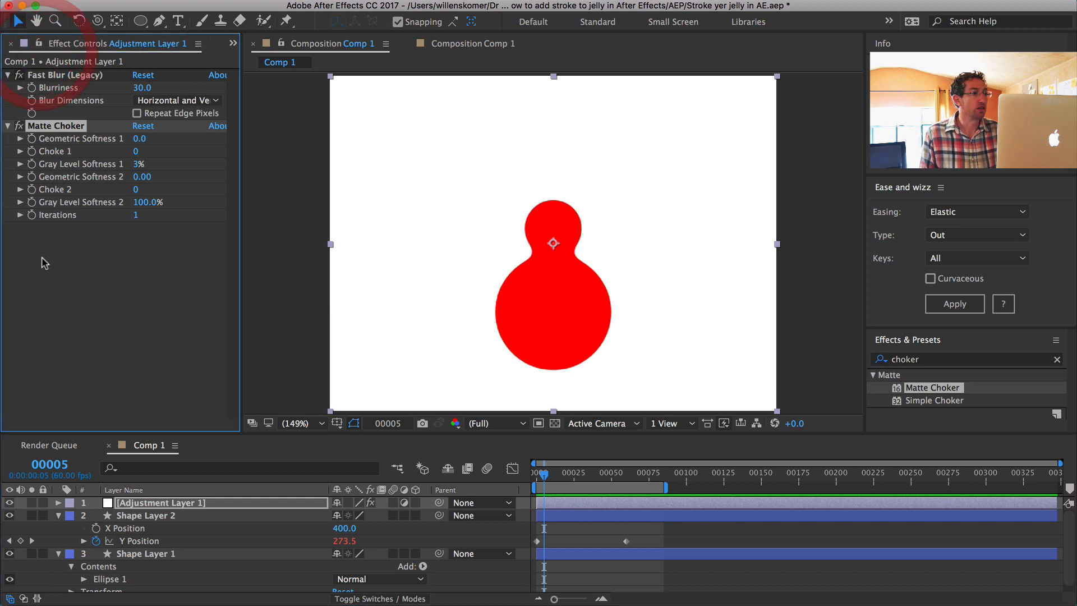
left_click(7, 44)
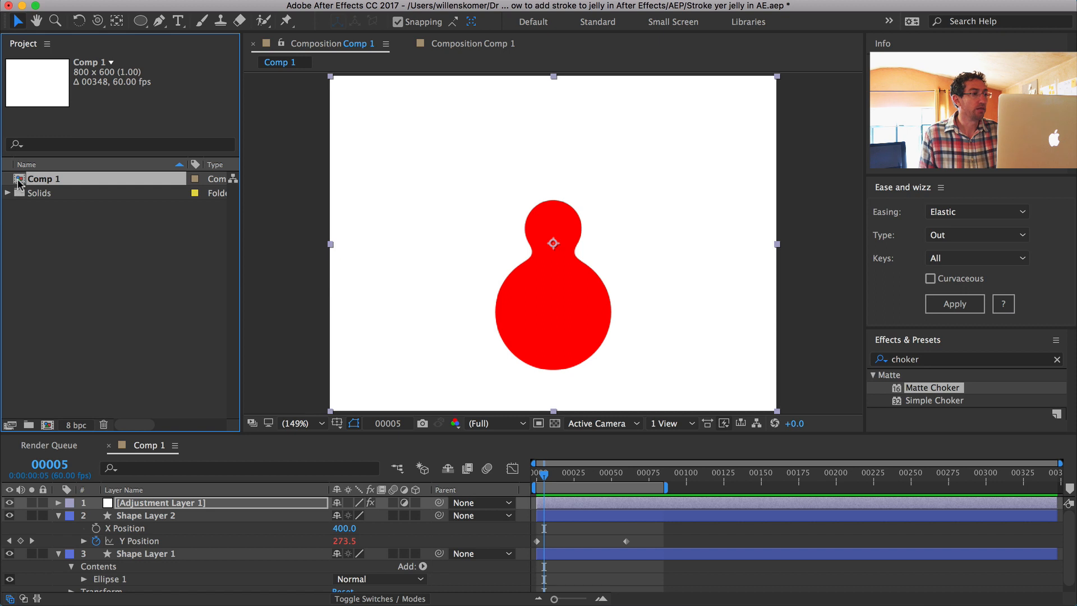
left_click_drag(18, 182, 47, 429)
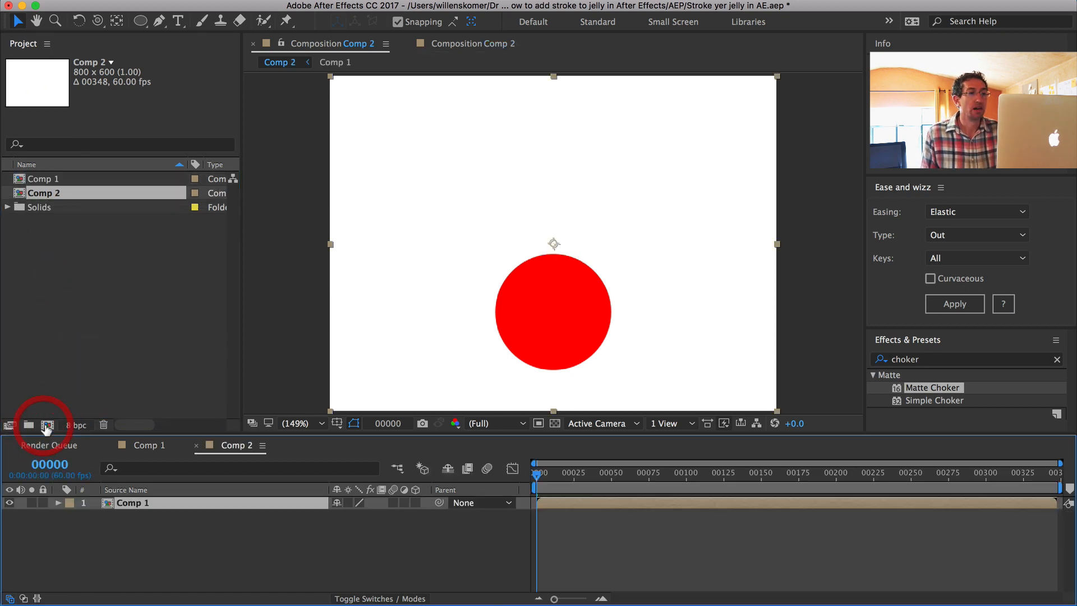
mouse_move(551, 478)
left_mouse_down()
mouse_move(572, 478)
mouse_move(539, 478)
mouse_move(631, 478)
mouse_move(543, 479)
left_mouse_up()
key("n")
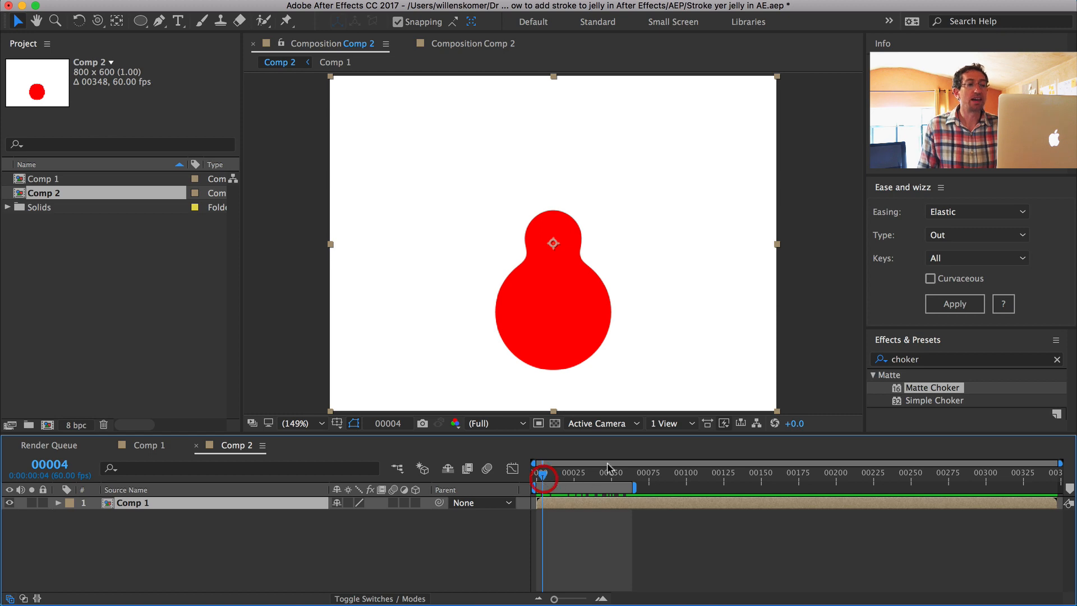
Step: Add a Stroke layer style to the nested Comp 1 layer
right_click(105, 505)
mouse_move(191, 286)
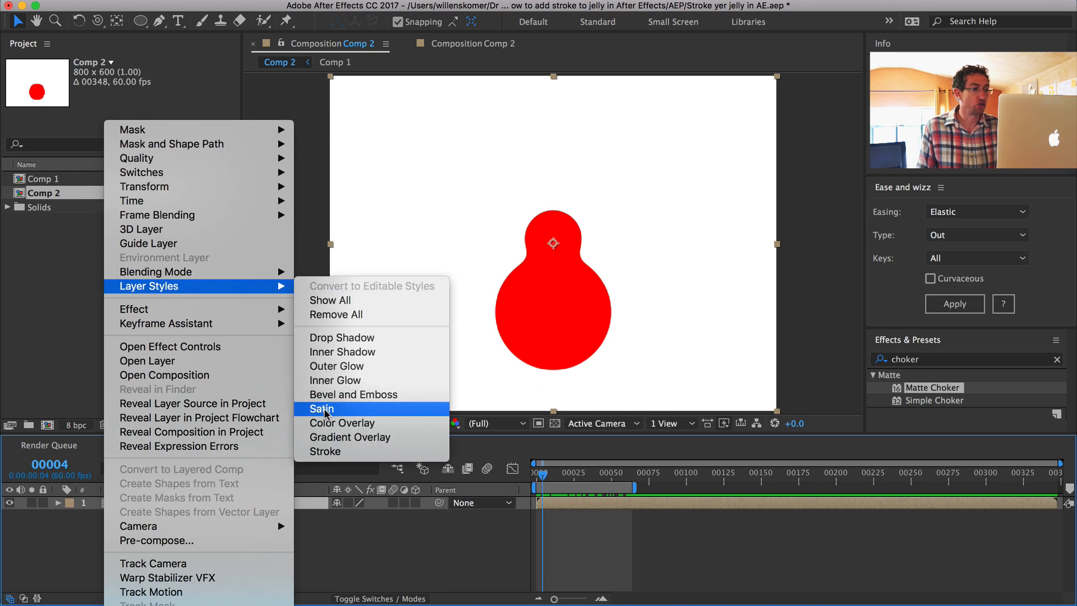
left_click(324, 452)
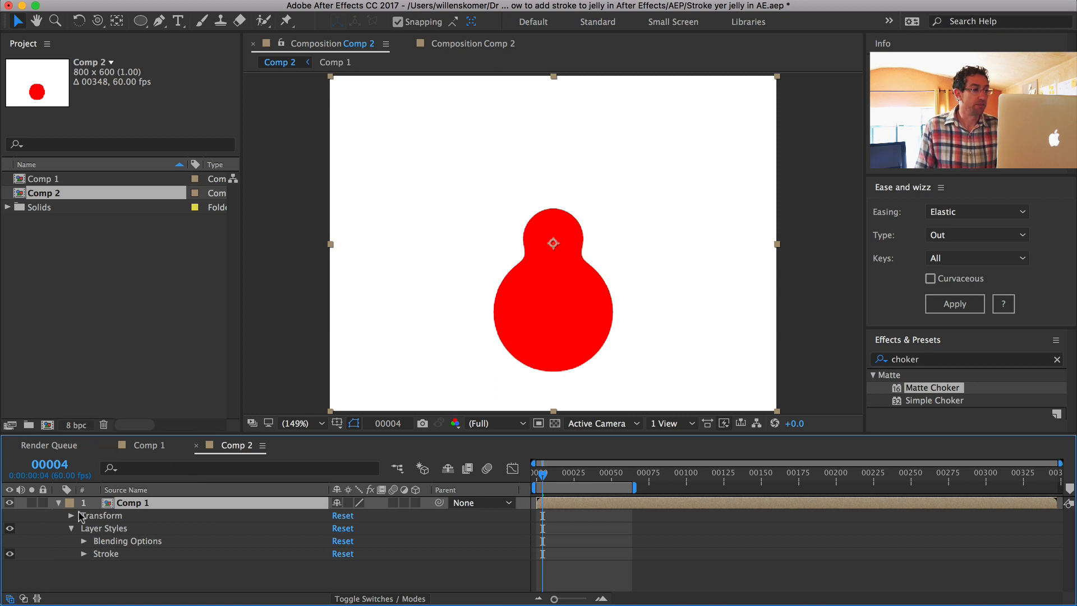
Step: Set the Stroke layer style's color to green 61E482
left_click(83, 554)
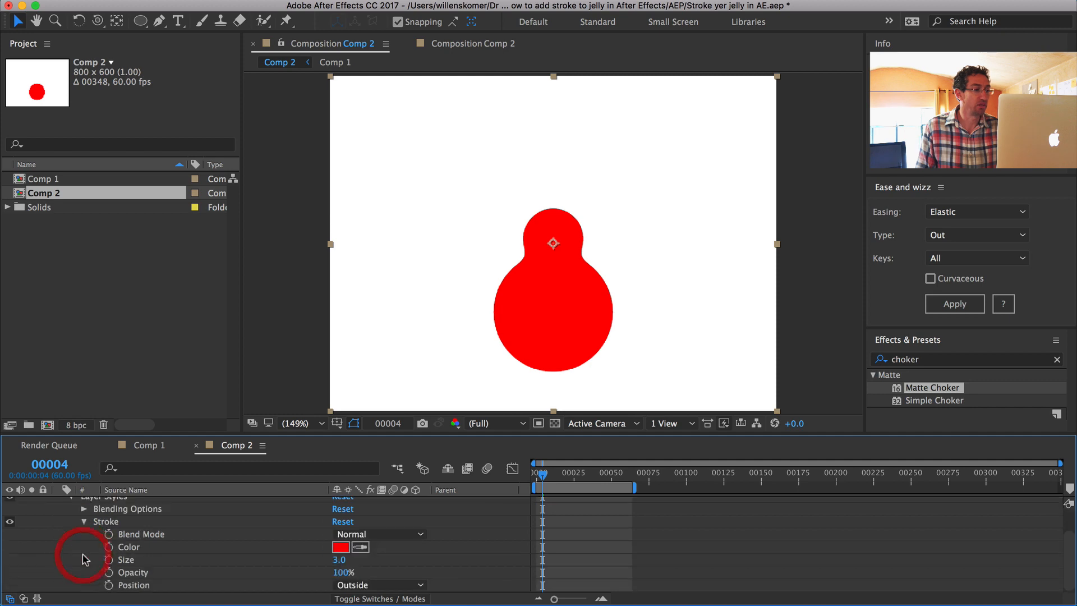
left_click(340, 547)
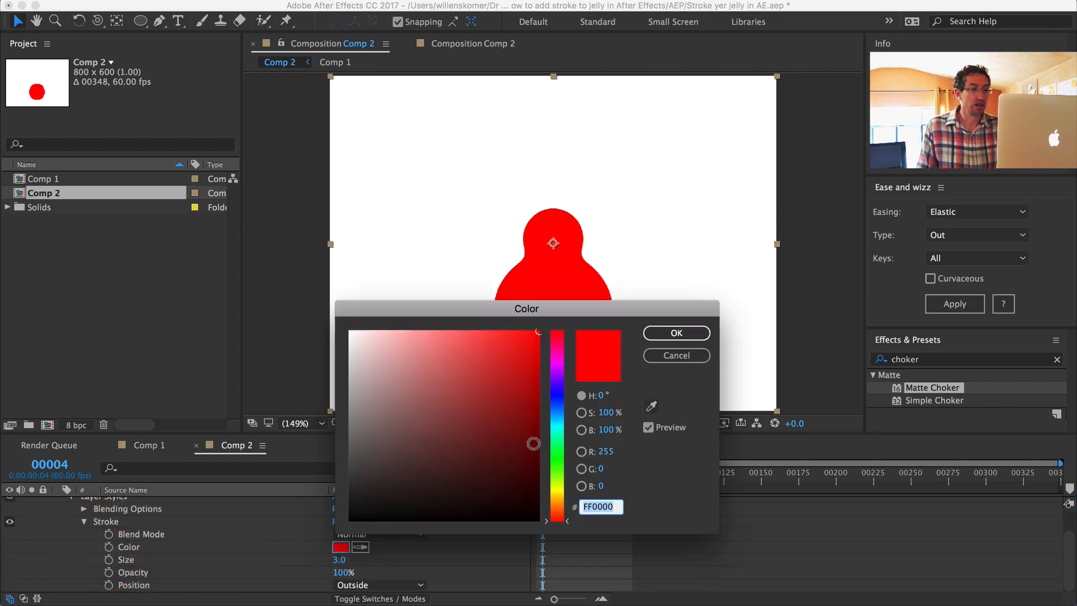
left_click(557, 449)
mouse_move(508, 380)
left_mouse_down()
mouse_move(524, 378)
mouse_move(481, 377)
mouse_move(448, 344)
mouse_move(458, 350)
left_mouse_up()
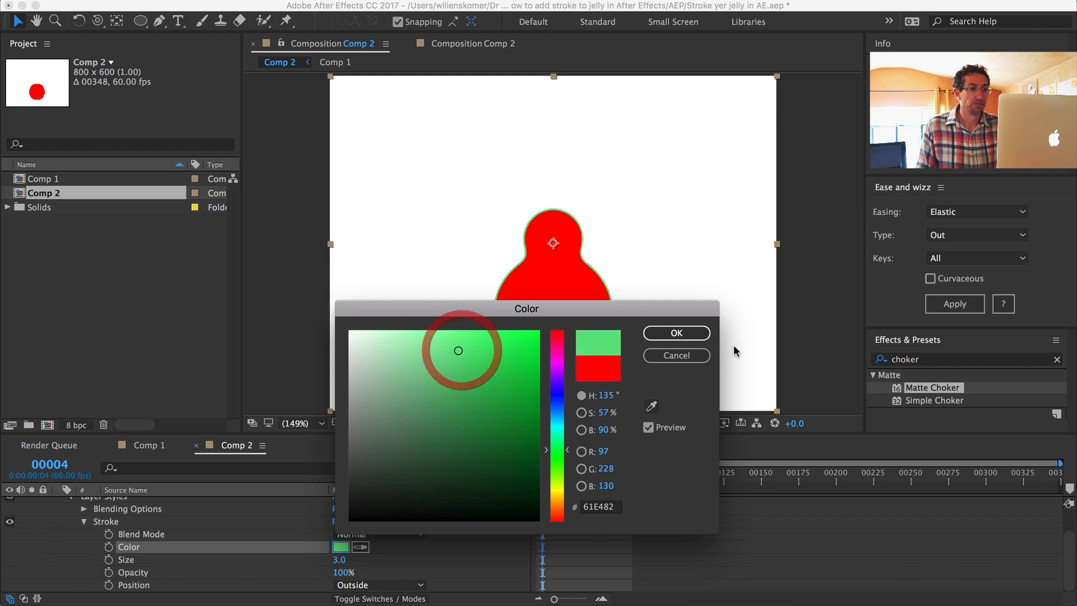
left_click(677, 333)
scroll(178, 533, "up", 2)
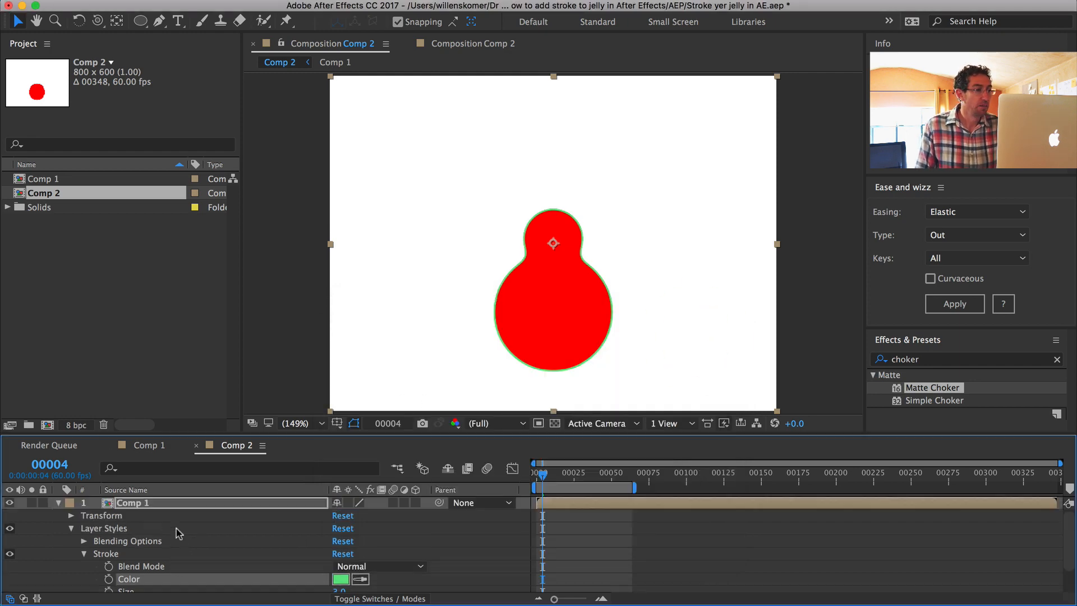
Step: In Comp 1, change the fill of Shape Layer 1 and Shape Layer 2 to white FFFFFF and check them against the transparency grid
double_click(20, 180)
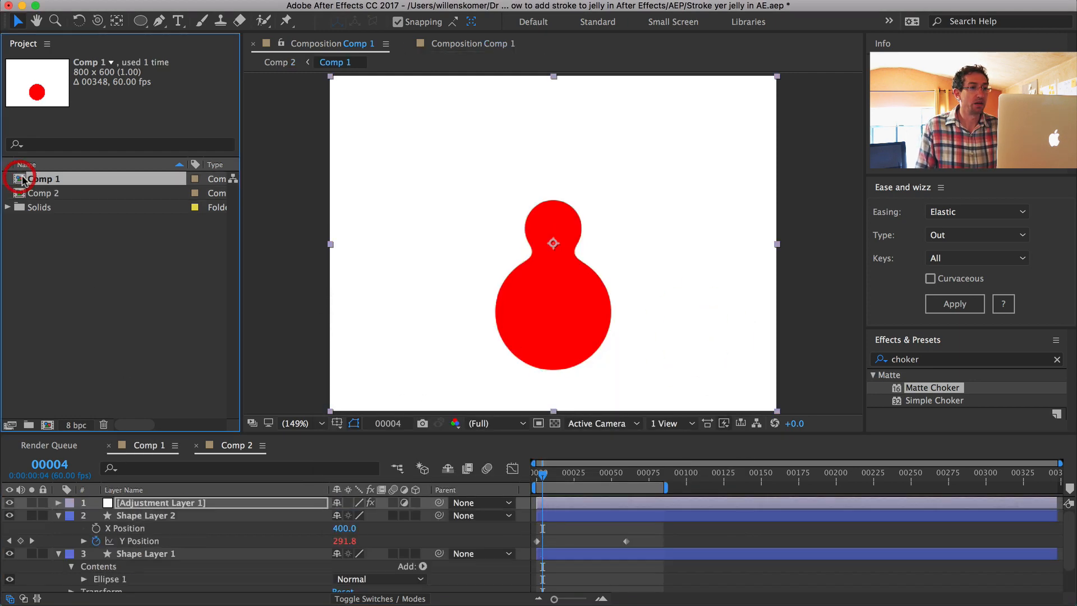
left_click(138, 554)
left_click(143, 515, "shift")
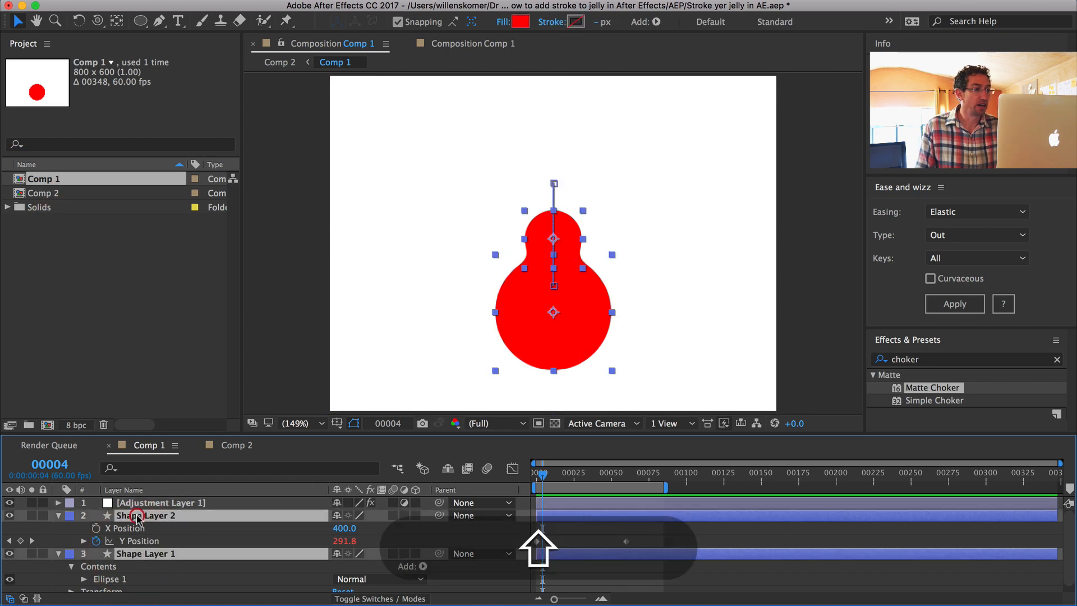
left_click(520, 22)
left_click_drag(426, 410, 293, 293)
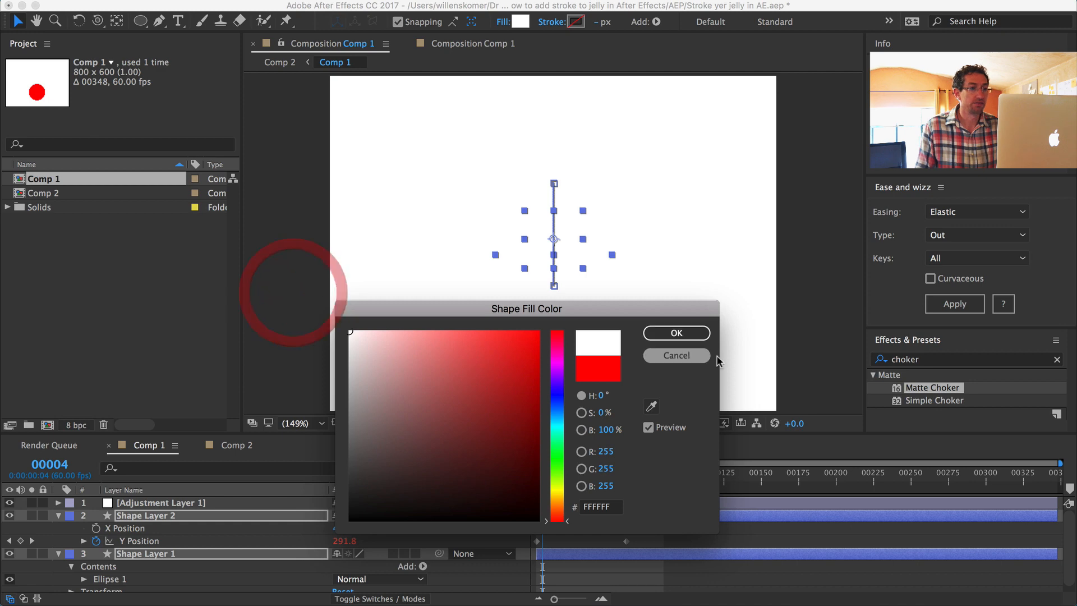
left_click(679, 333)
left_click(801, 278)
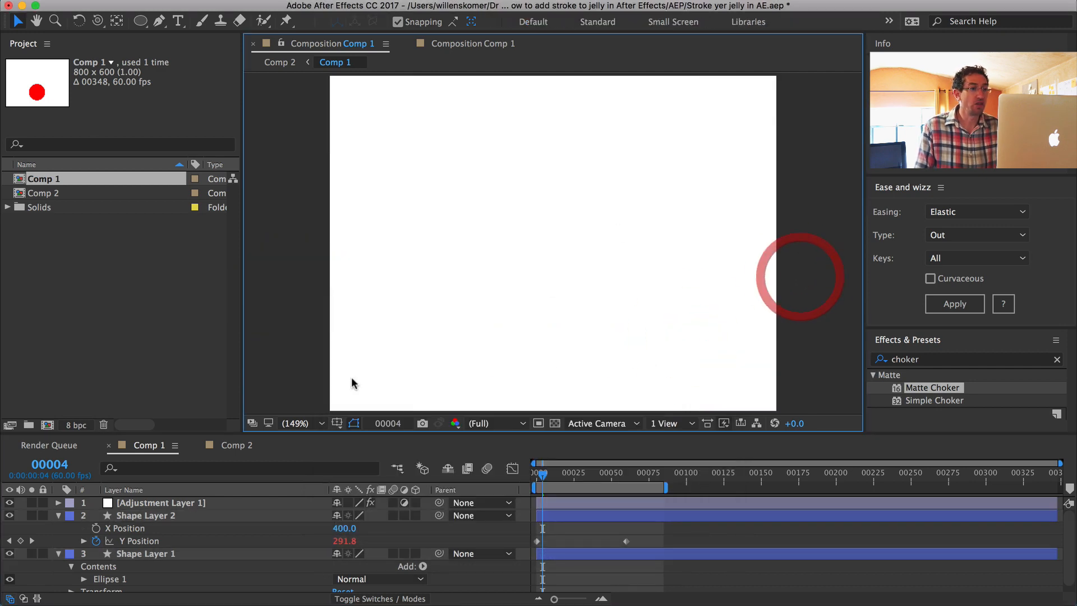
left_click(555, 424)
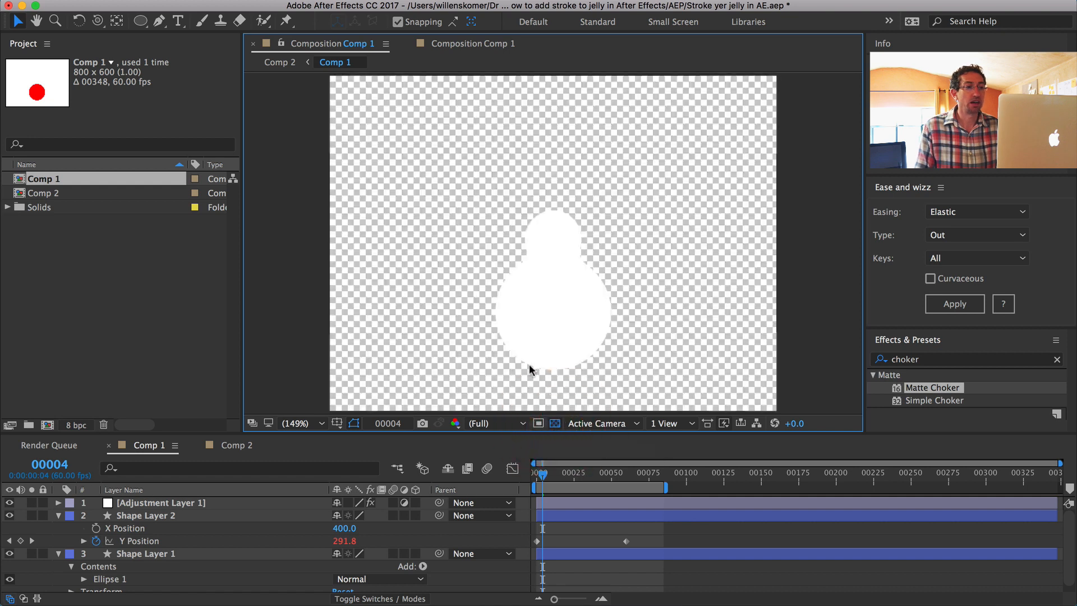
left_click(555, 424)
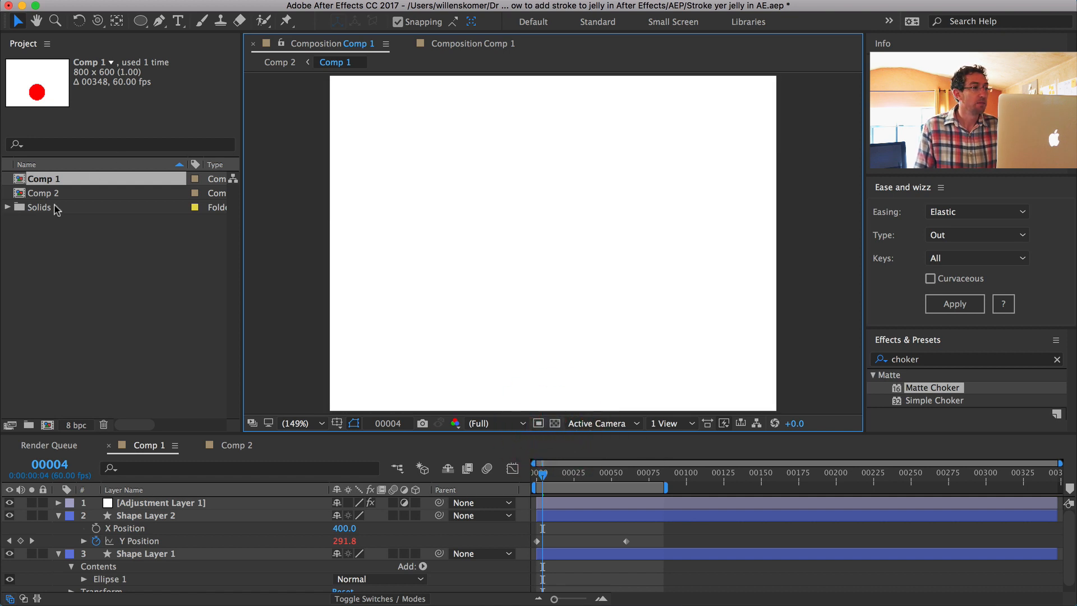
Step: Return to Comp 2, move to frame 3 and preview the stroked jelly animation
double_click(33, 193)
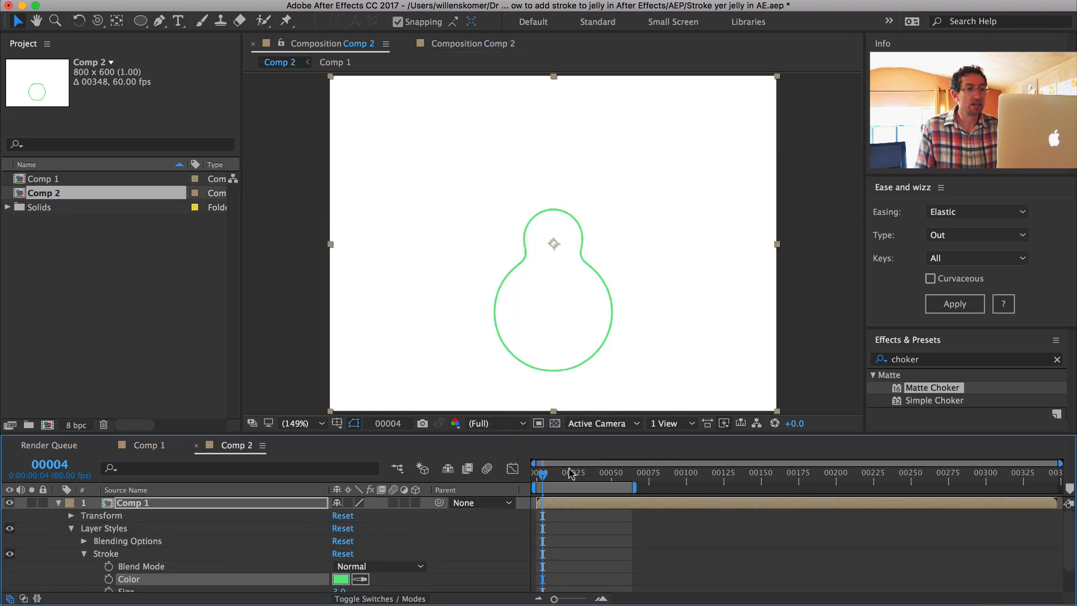
mouse_move(543, 478)
left_mouse_down()
mouse_move(570, 477)
mouse_move(541, 477)
left_mouse_up()
key("0")
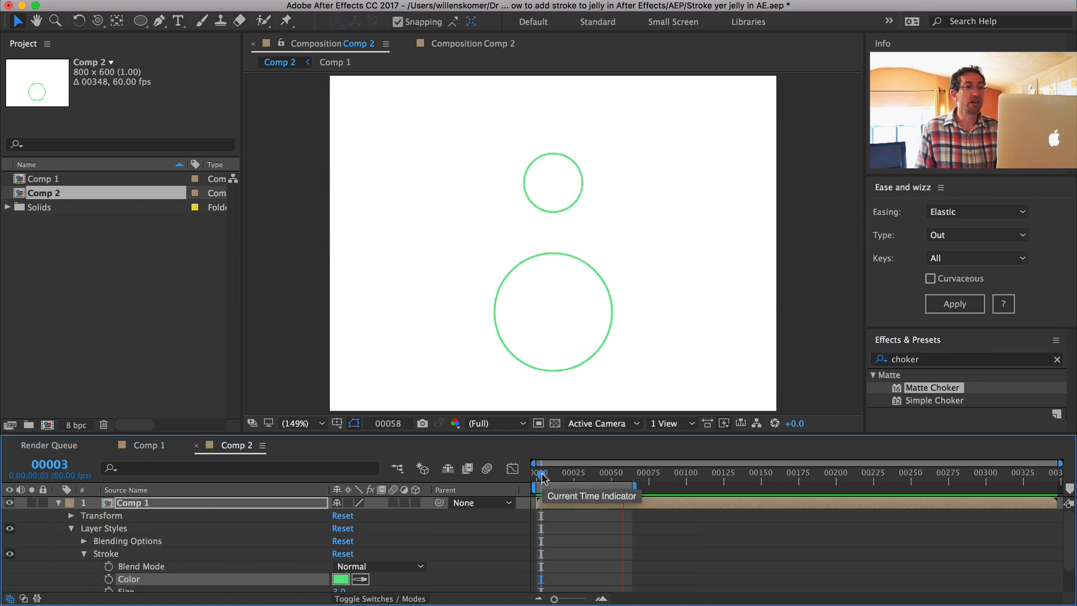